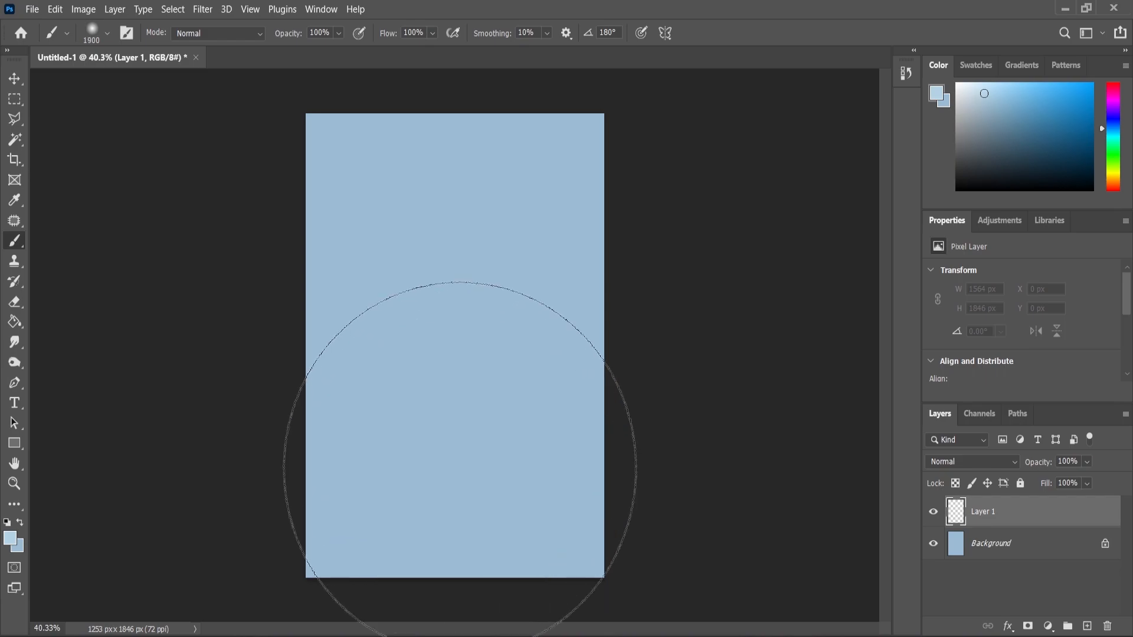
Paint a soft light-blue glow on Layer 1 in the lower middle of the canvas with a 2200 px brush
click(460, 457)
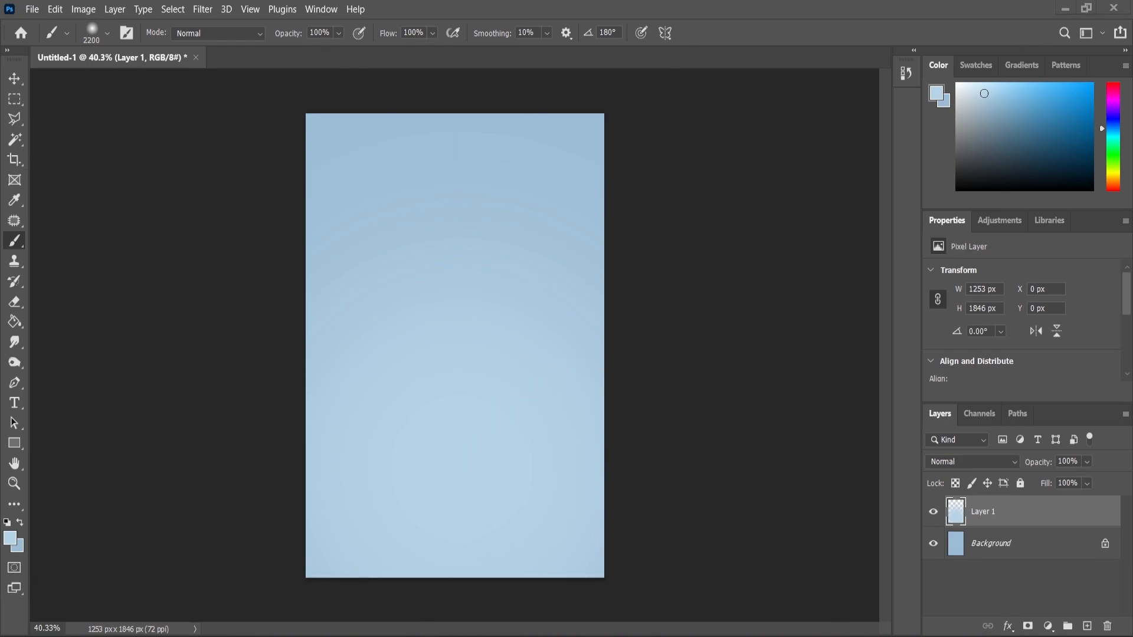
Place the cigarette-16461 image horizontally across the middle of the canvas, about 940 px wide
key(alt+Tab)
drag(161, 164, 420, 386)
mouse_move(493, 309)
mouse_down()
mouse_move(518, 260)
mouse_move(581, 243)
mouse_up()
key(Return)
key(b)
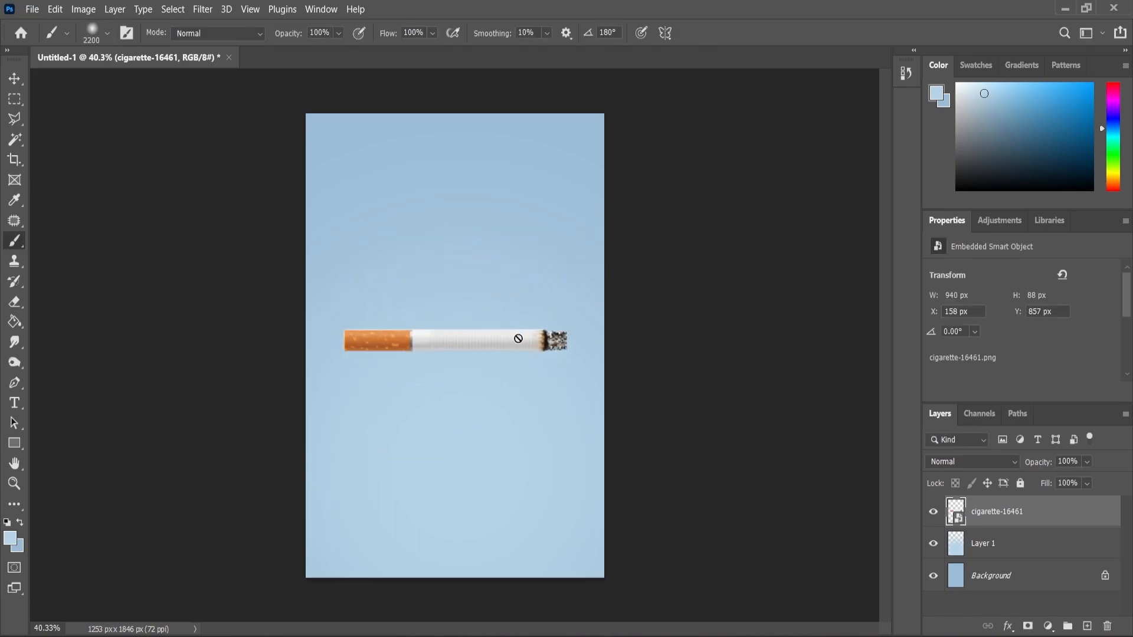
Rotate the cigarette 90° counter-clockwise so its burnt end points up, and move it slightly right of the canvas centre
click(14, 79)
key(ctrl+t)
right_click(512, 345)
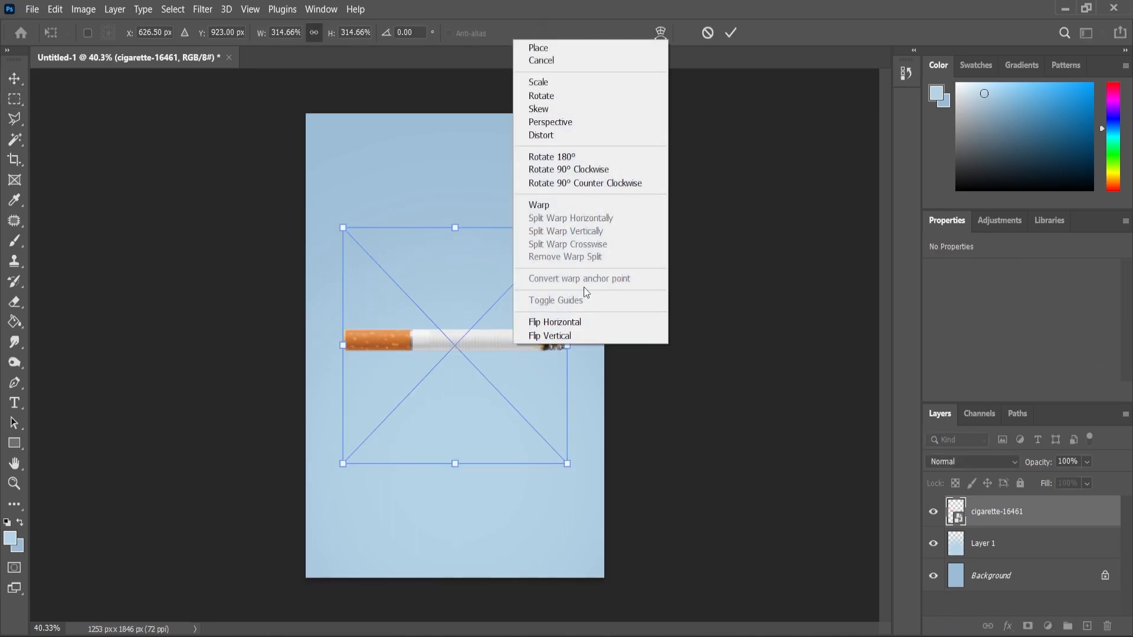
click(575, 169)
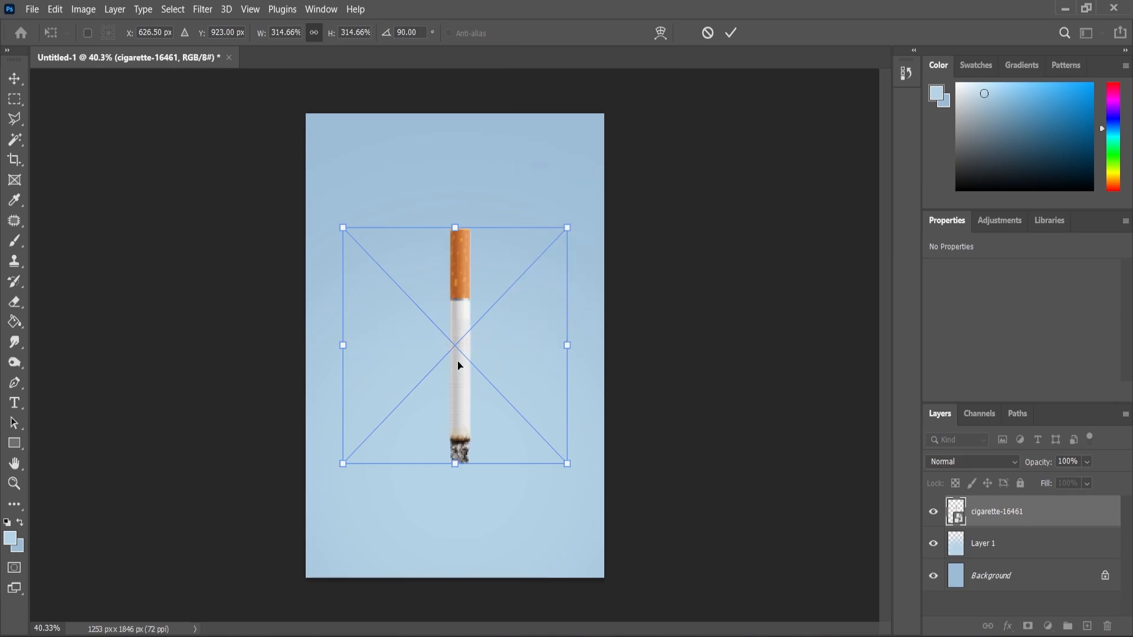
key(ctrl+z)
right_click(479, 347)
click(543, 176)
drag(439, 330, 479, 329)
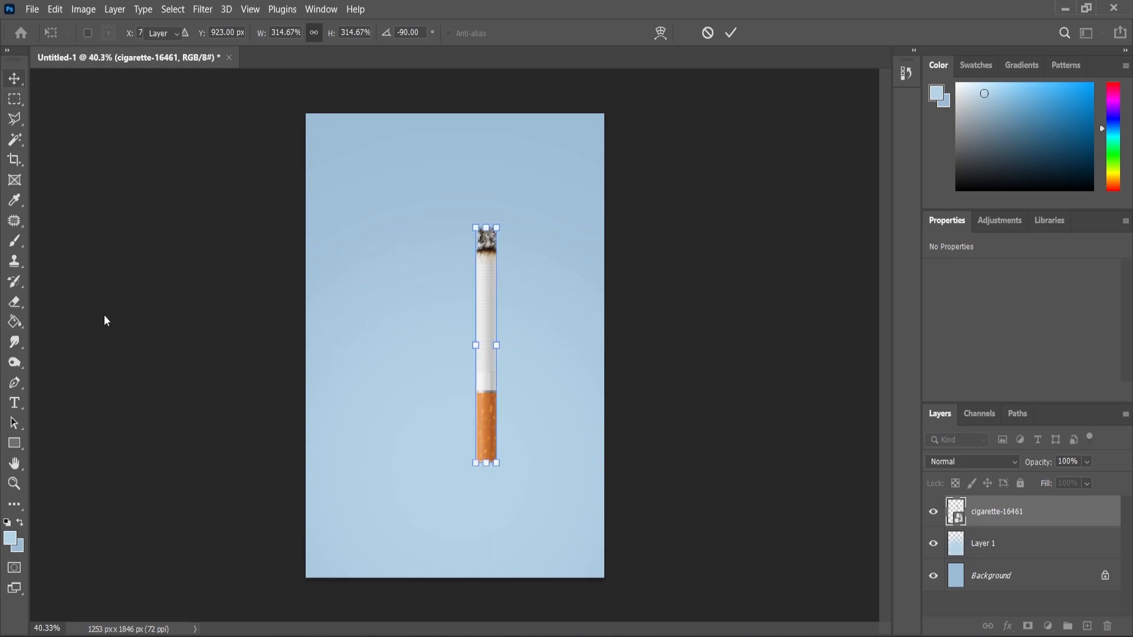
key(Return)
Darken the cigarette with a Levels adjustment, setting the midtone input level to 0.87
scroll(515, 378, up, 1)
click(83, 9)
mouse_move(112, 46)
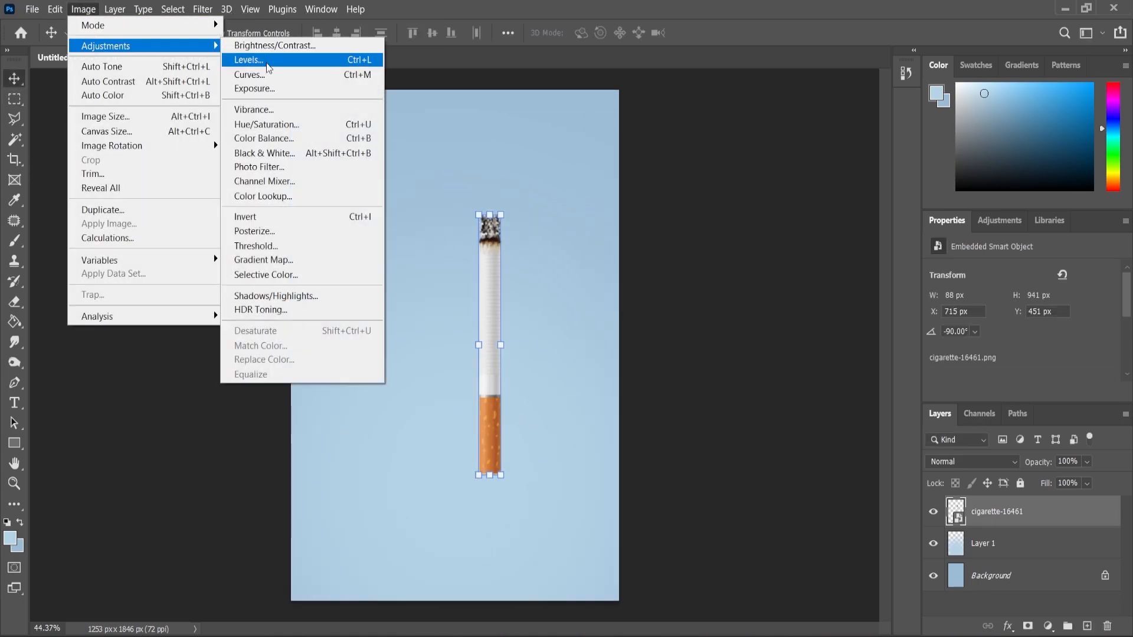
click(267, 59)
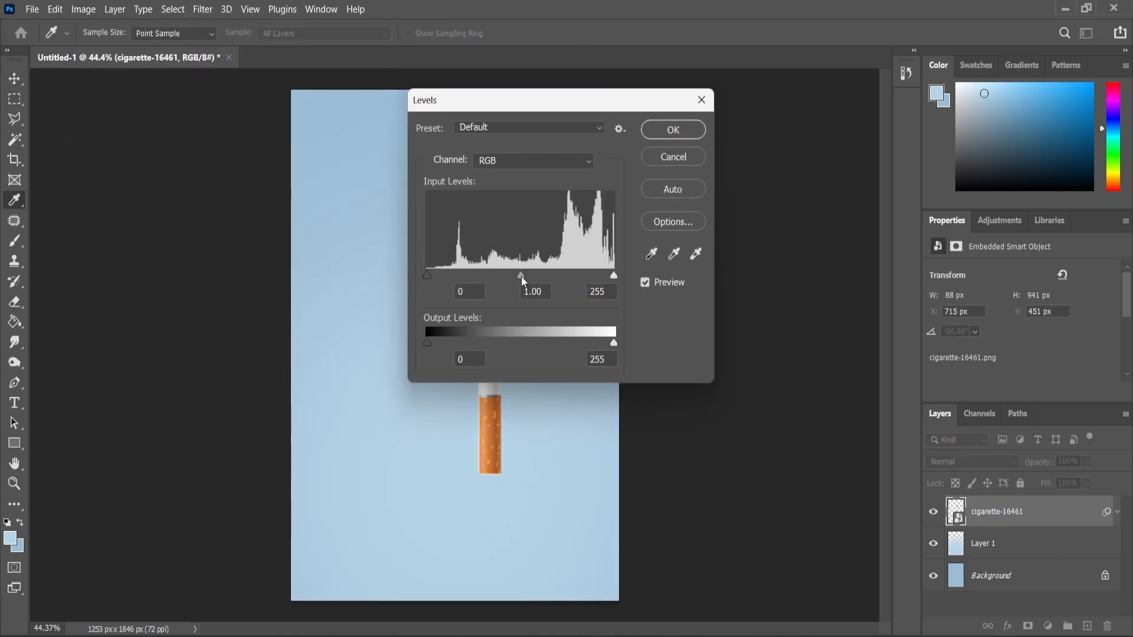
drag(576, 100, 765, 141)
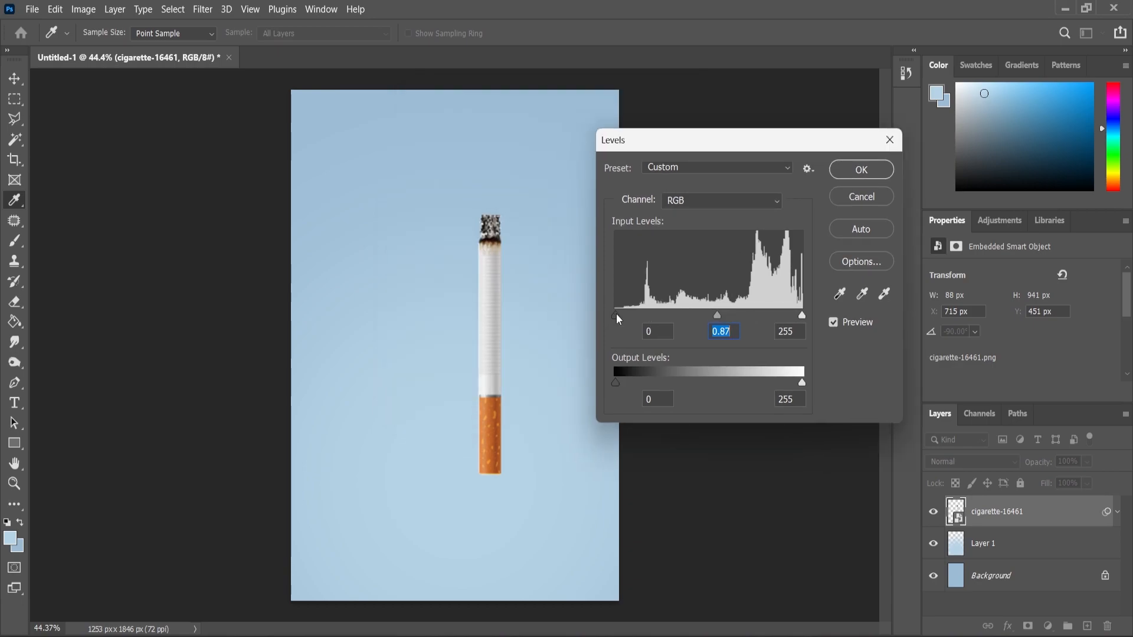
click(861, 170)
Add a layer mask to the cigarette and hide its burnt tip with a soft 300 px black brush
key(v)
scroll(521, 285, up, 1)
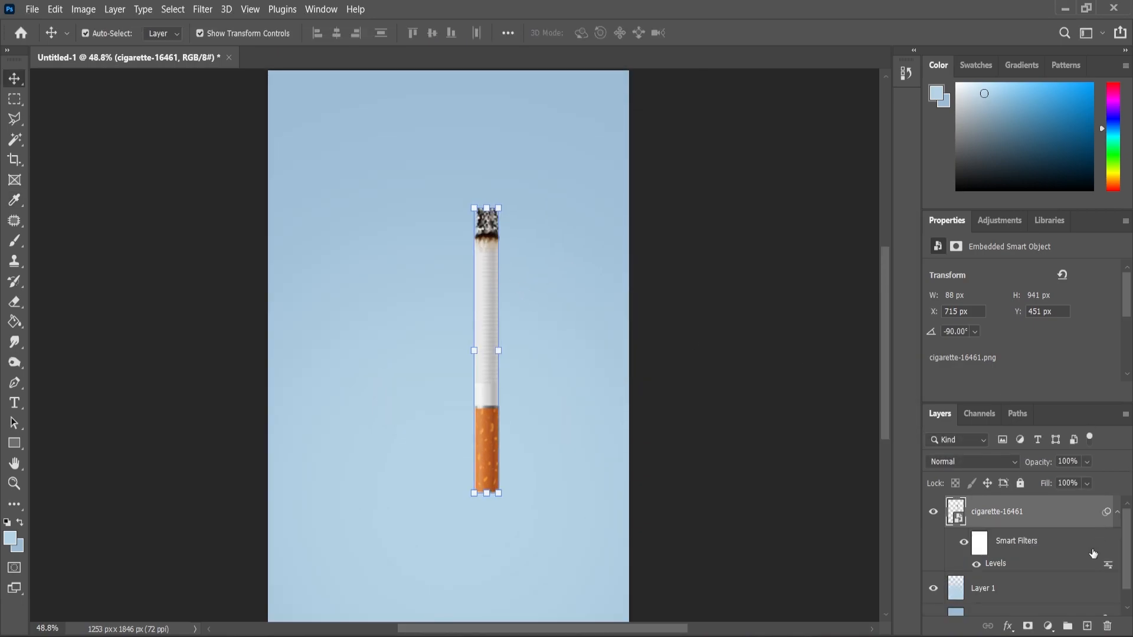
click(1027, 626)
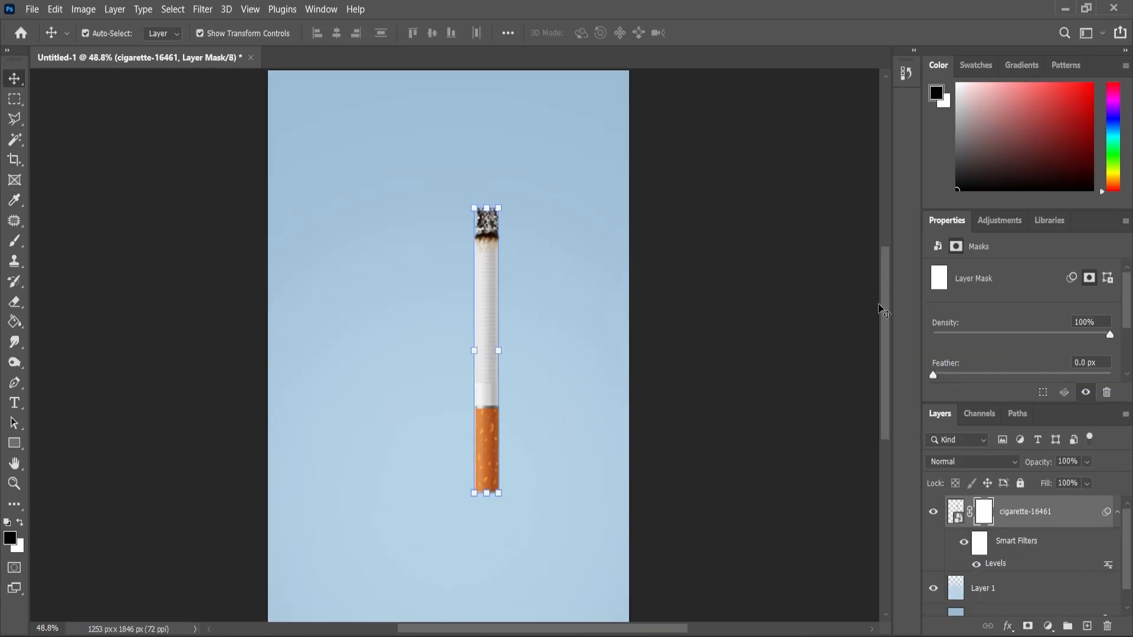
click(14, 240)
scroll(462, 174, up, 1)
key(bracketleft)
key(bracketleft)
key(bracketleft)
key(bracketleft)
key(bracketleft)
key(bracketleft)
key(bracketleft)
key(bracketleft)
key(bracketleft)
key(bracketleft)
key(bracketleft)
key(bracketleft)
key(bracketleft)
click(485, 218)
drag(485, 218, 478, 223)
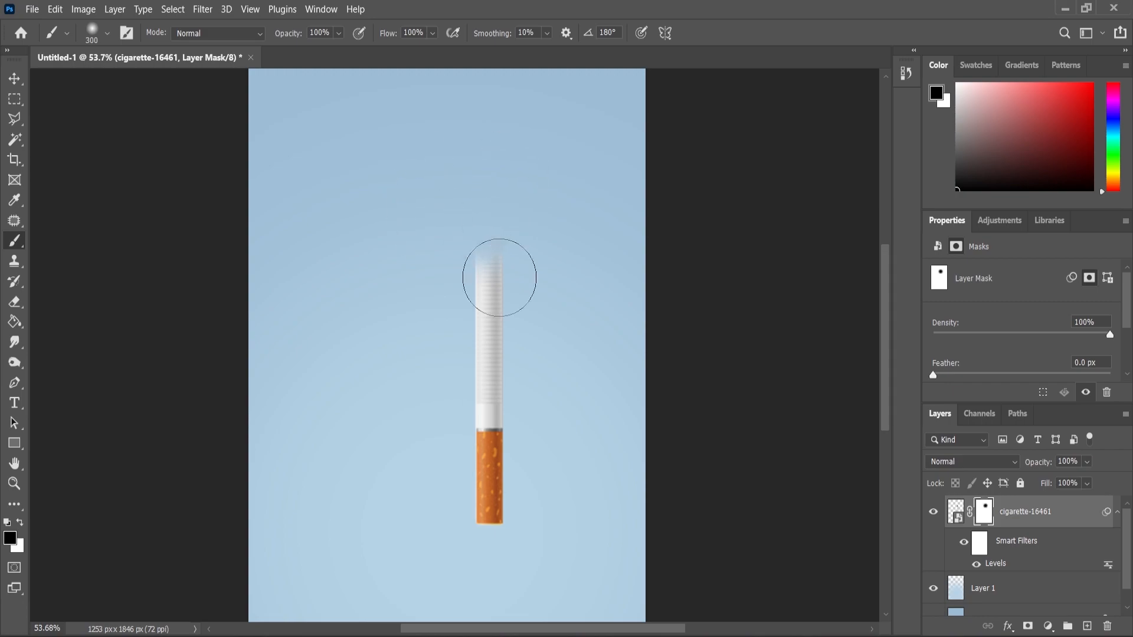
Place the earbud image kindpng_4158170 over the upper part of the cigarette and flip it horizontally
scroll(521, 259, up, 1)
click(660, 633)
drag(241, 171, 587, 383)
drag(512, 174, 513, 223)
right_click(507, 252)
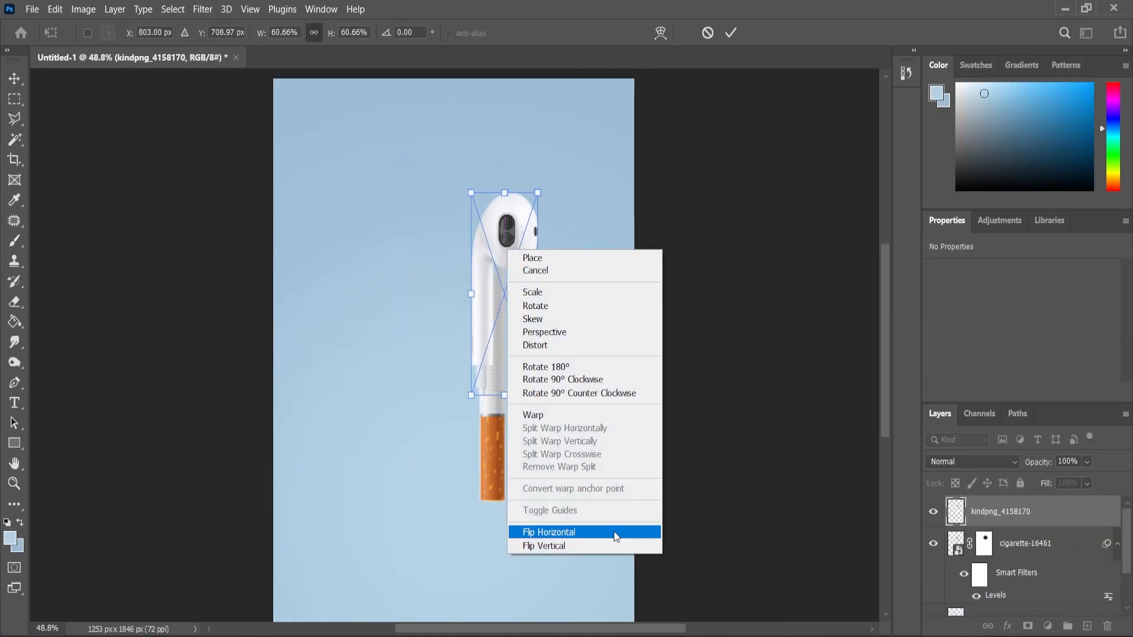
click(614, 533)
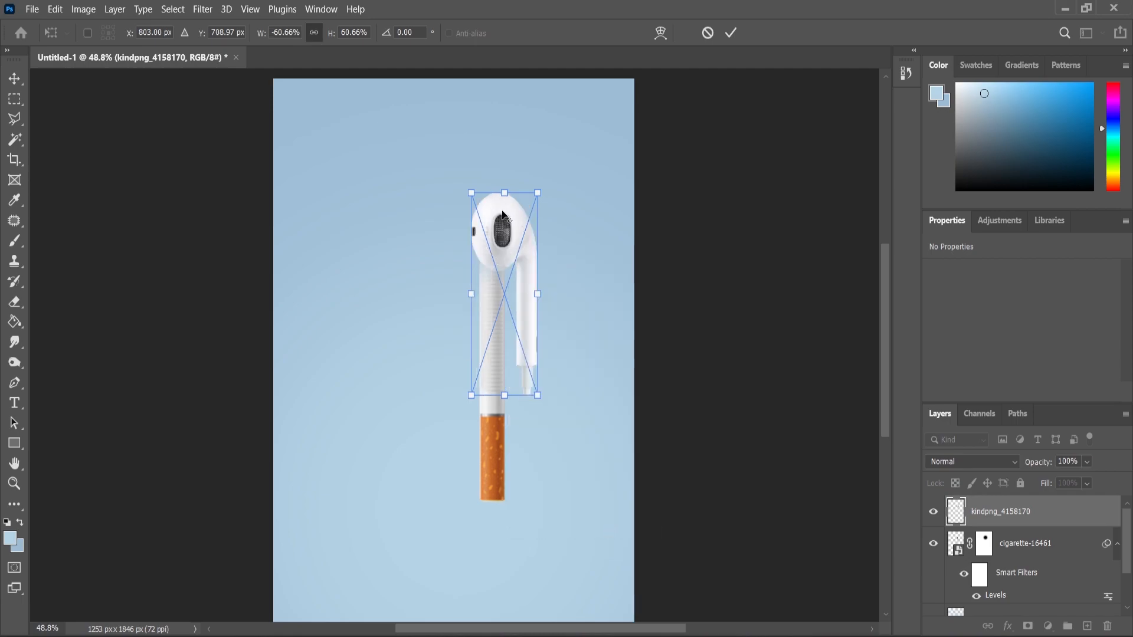
Scale the earbud to about 74.75% and position its stem over the cigarette's white part, just above the filter
scroll(479, 254, up, 3)
drag(498, 239, 449, 229)
drag(502, 501, 512, 538)
drag(489, 470, 480, 523)
scroll(518, 320, down, 3)
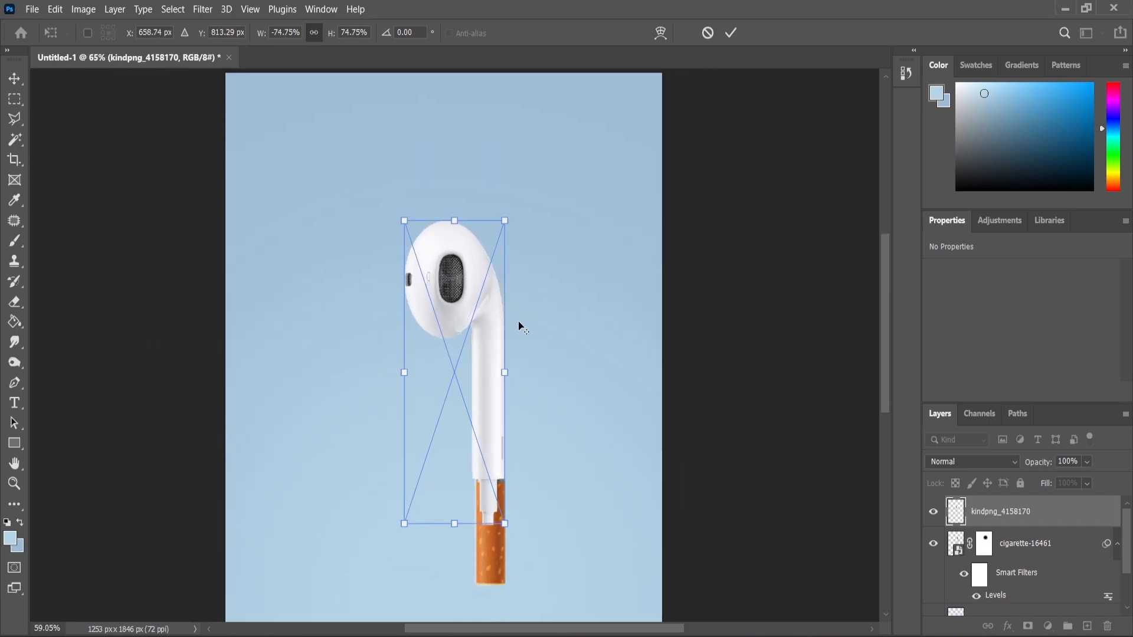
click(14, 79)
Adjust the earbud's position so its right edge lines up with the cigarette's right edge
click(359, 129)
scroll(373, 218, down, 2)
scroll(472, 387, up, 2)
click(471, 384)
scroll(471, 386, up, 2)
drag(469, 415, 468, 426)
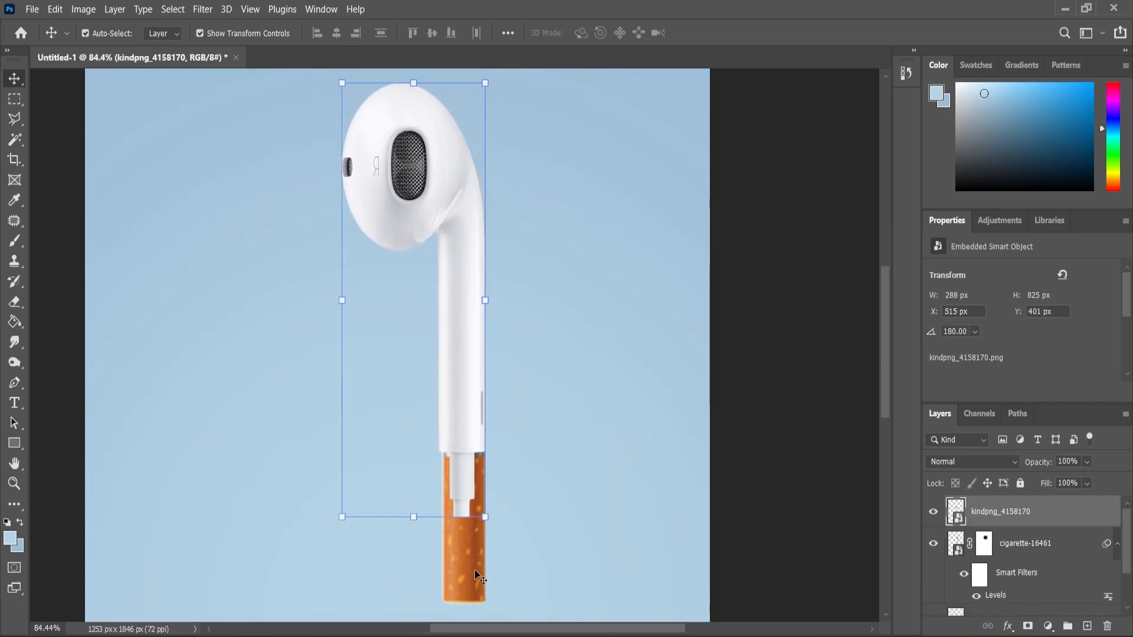
shift+click(475, 573)
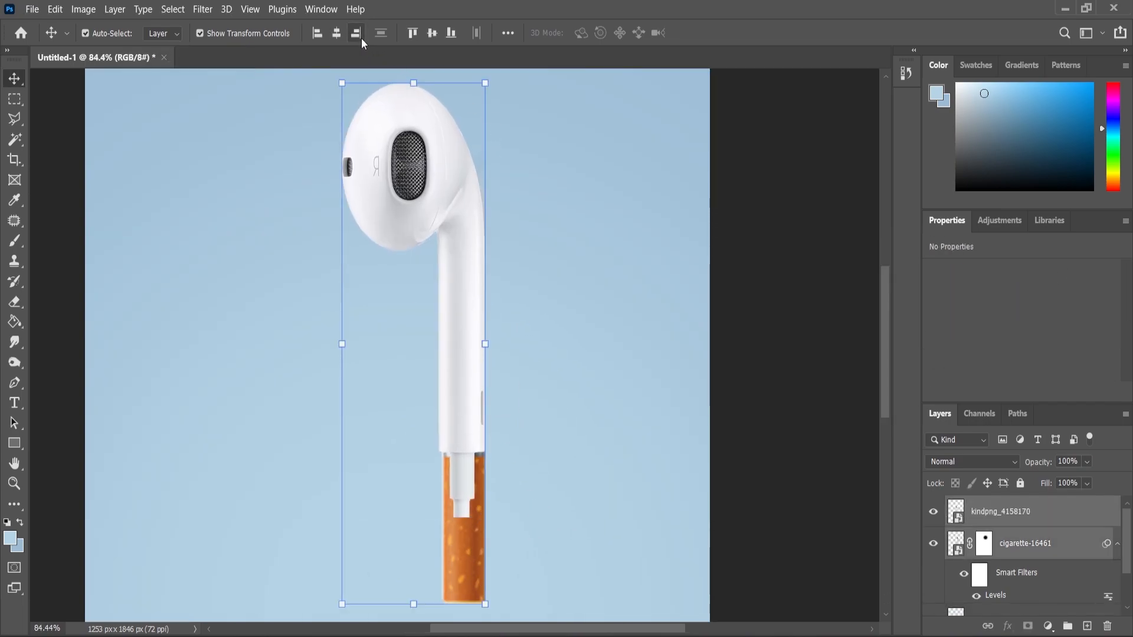
click(401, 313)
Add a layer mask to the earbud and hide the connector below its stem using a rectangular selection filled with black
scroll(458, 481, up, 4)
click(474, 390)
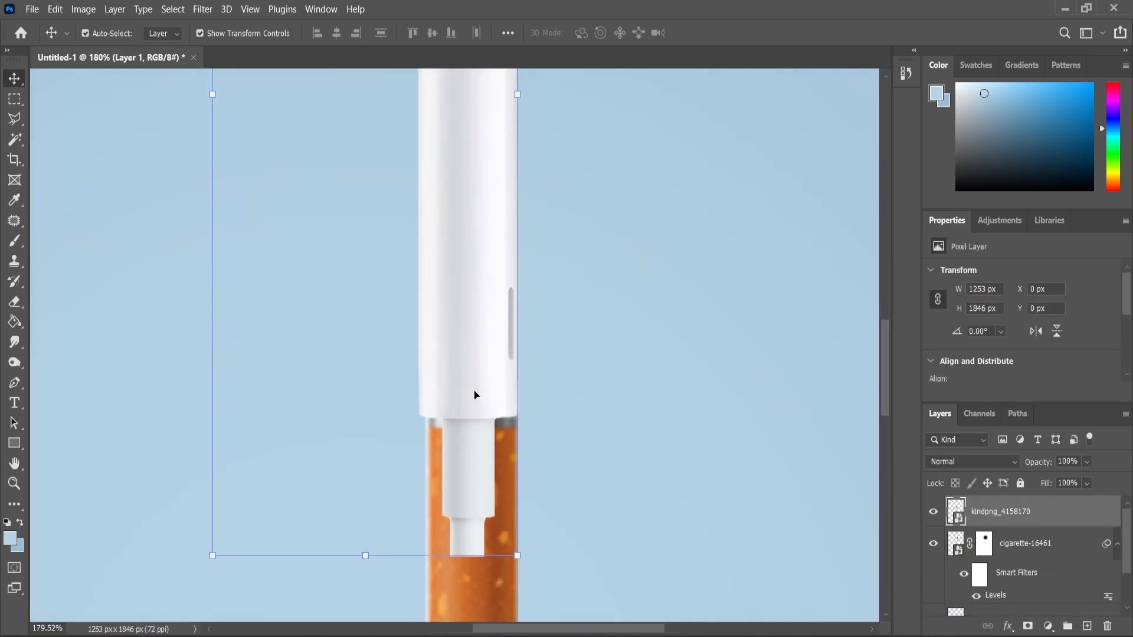
click(1027, 627)
key(m)
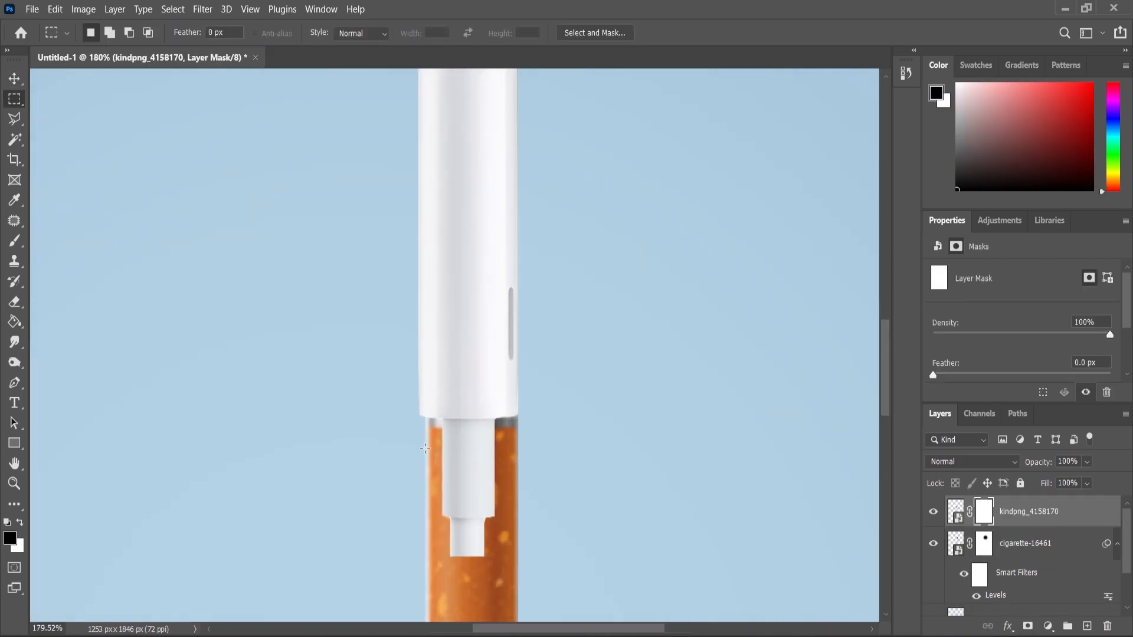
drag(384, 411, 568, 588)
key(b)
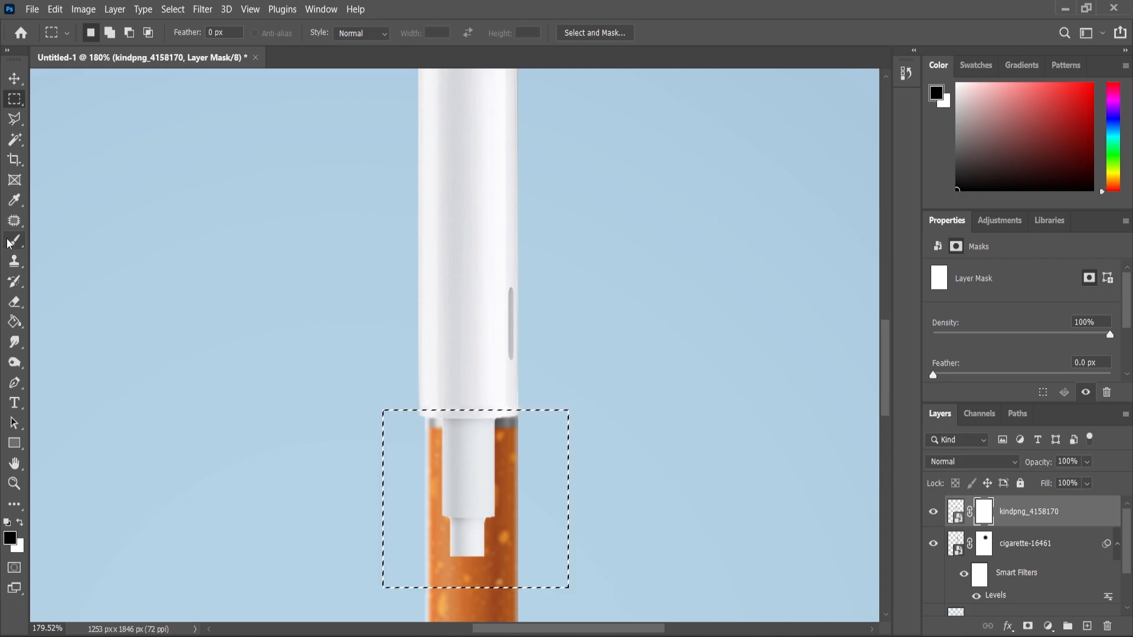
click(493, 498)
key(ctrl+d)
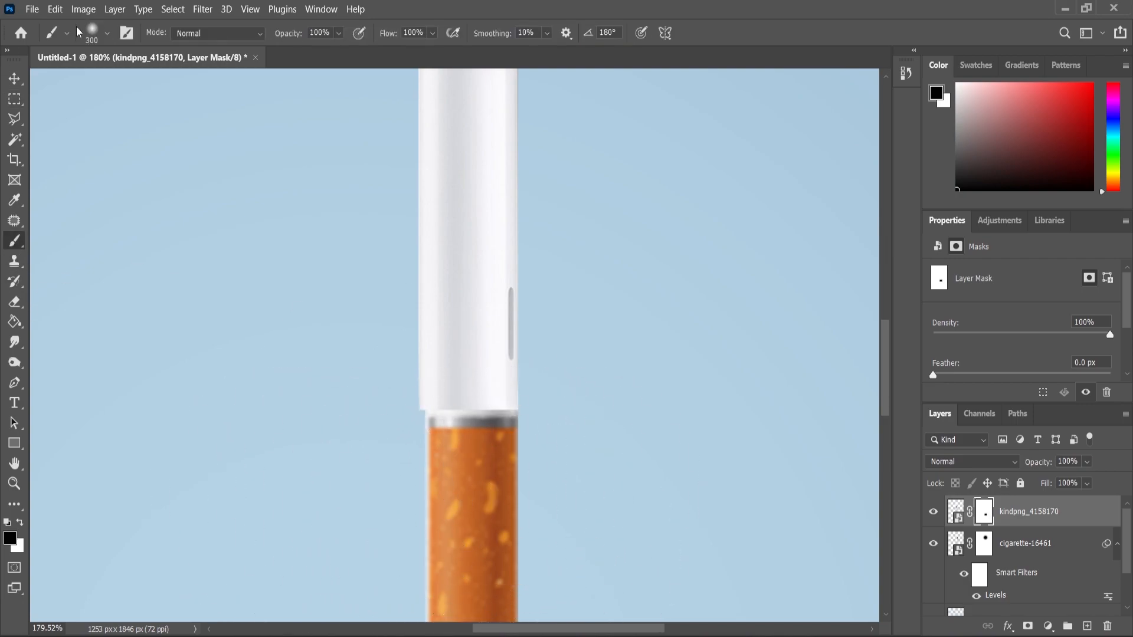
Scale the earbud down to about 96.52% and move it down until its stem meets the orange filter
click(15, 79)
scroll(454, 372, up, 1)
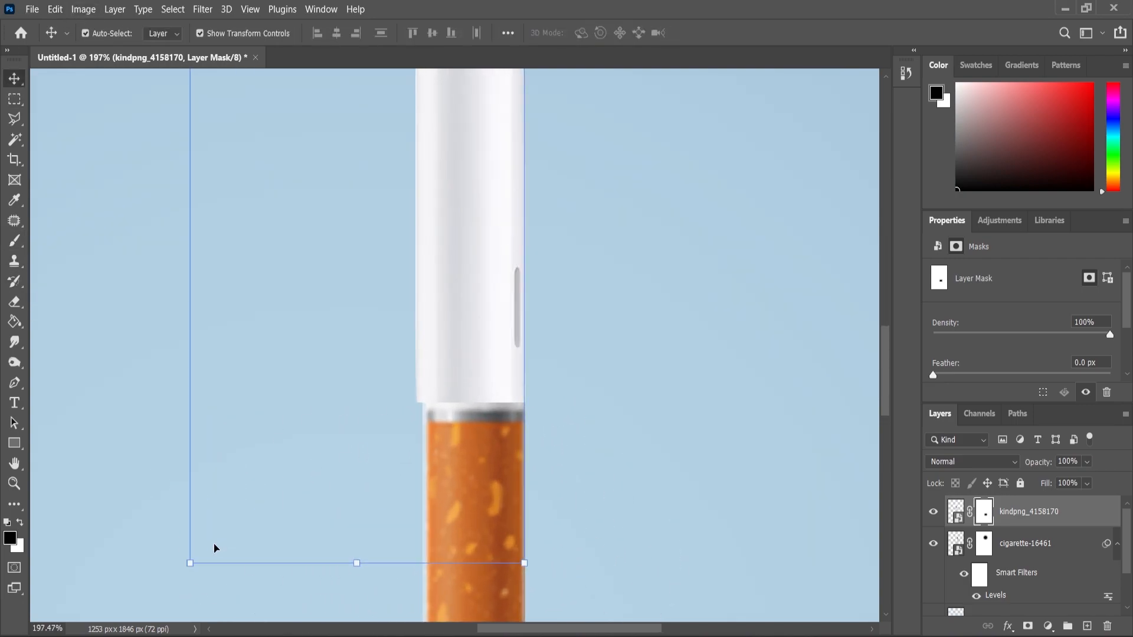
drag(190, 562, 207, 547)
scroll(493, 396, up, 3)
drag(448, 341, 459, 389)
scroll(466, 369, down, 12)
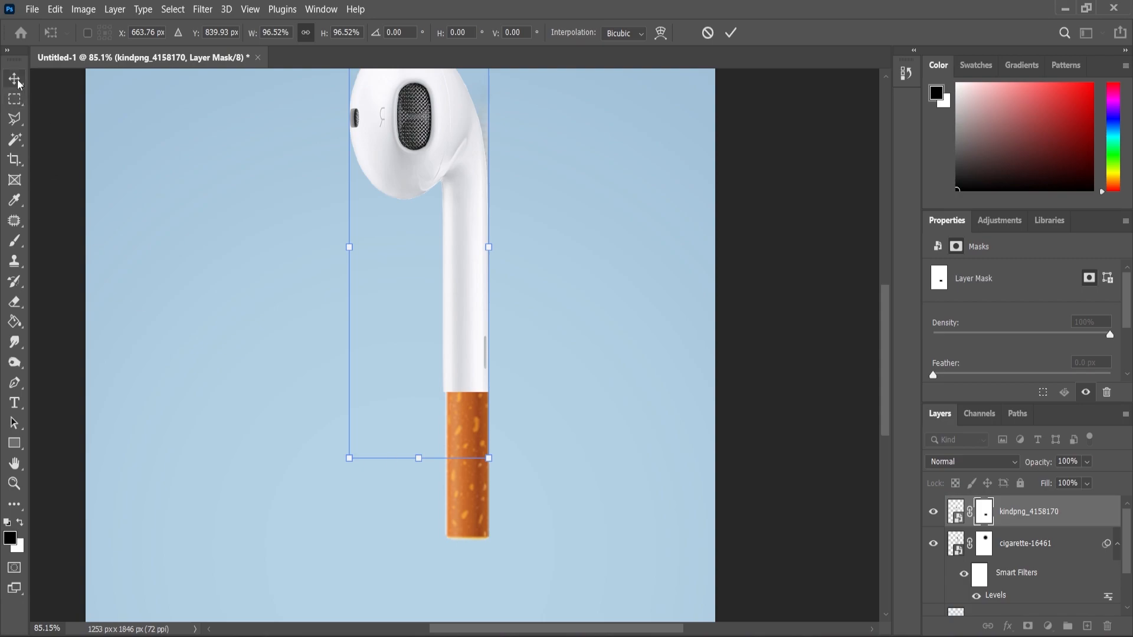
key(Return)
Enlarge the cigarette to about 103.61% so the filter matches the width of the earbud stem
click(478, 508)
key(ctrl+t)
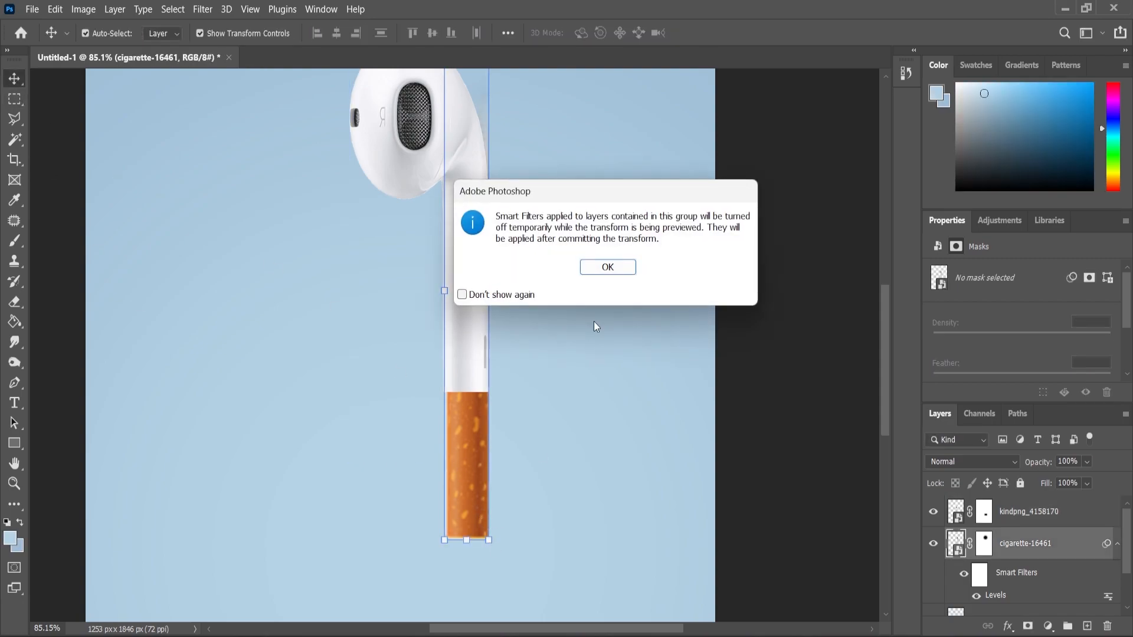
click(596, 268)
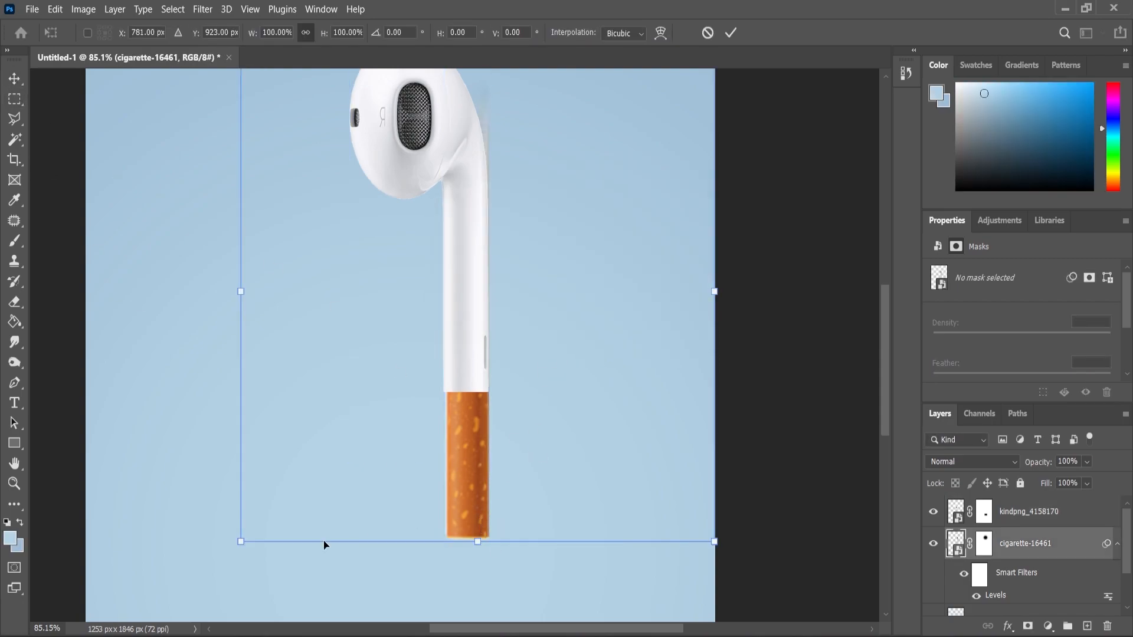
drag(240, 543, 232, 551)
scroll(476, 472, up, 4)
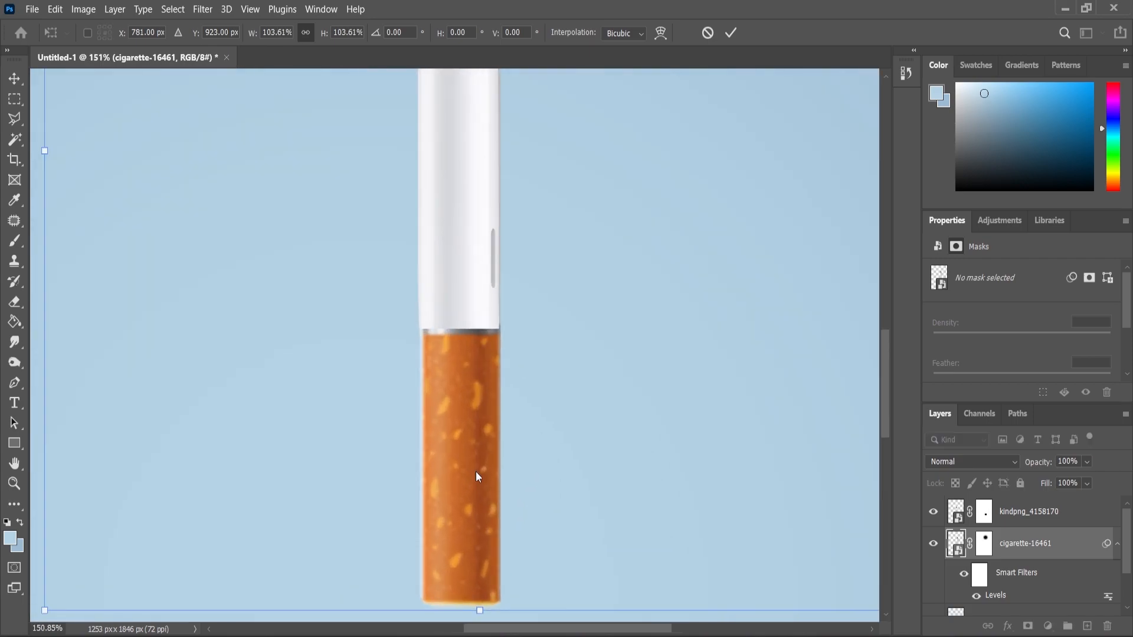
click(14, 483)
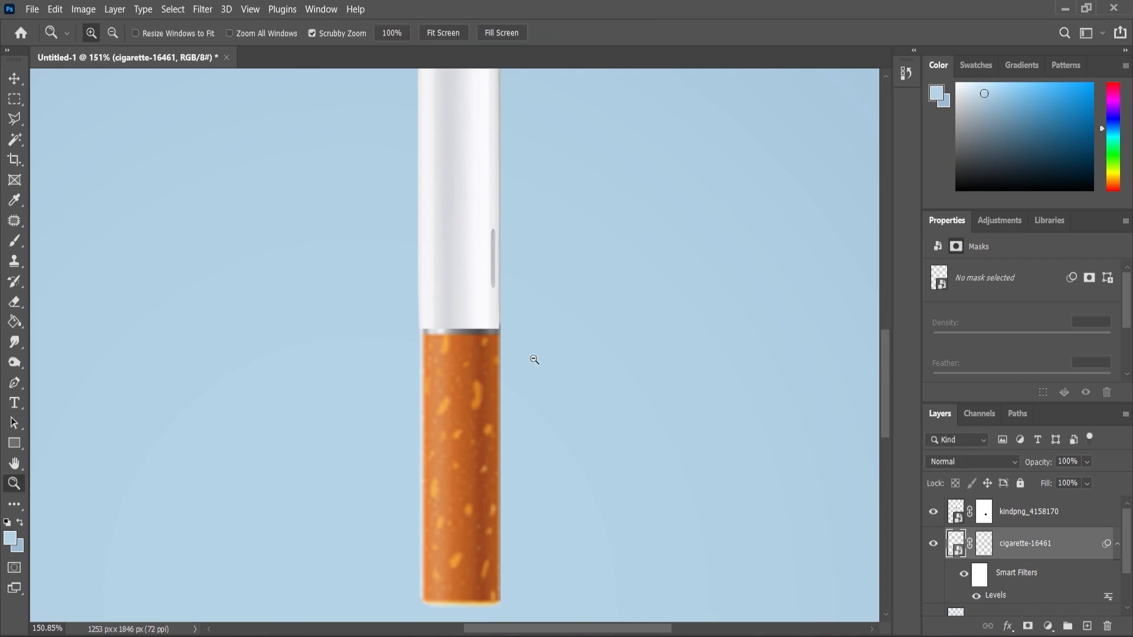
Paint black on the cigarette's layer mask to hide the leftover cigarette edge beside the earbud's head and upper stem
scroll(615, 349, down, 8)
ctrl+click(1017, 512)
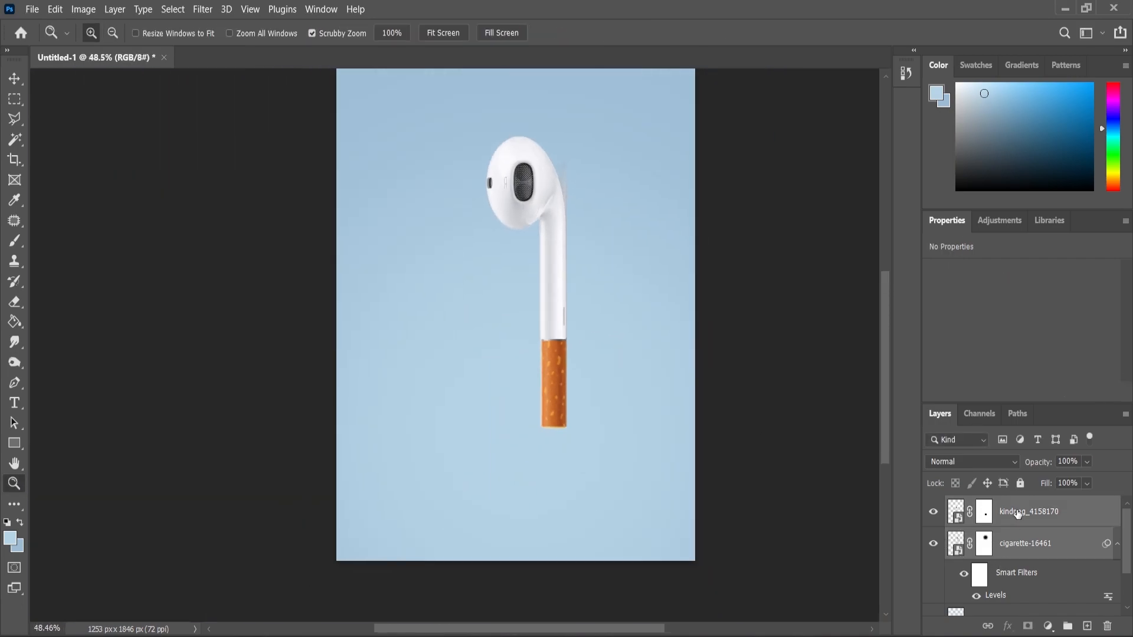
click(1018, 552)
scroll(632, 147, up, 5)
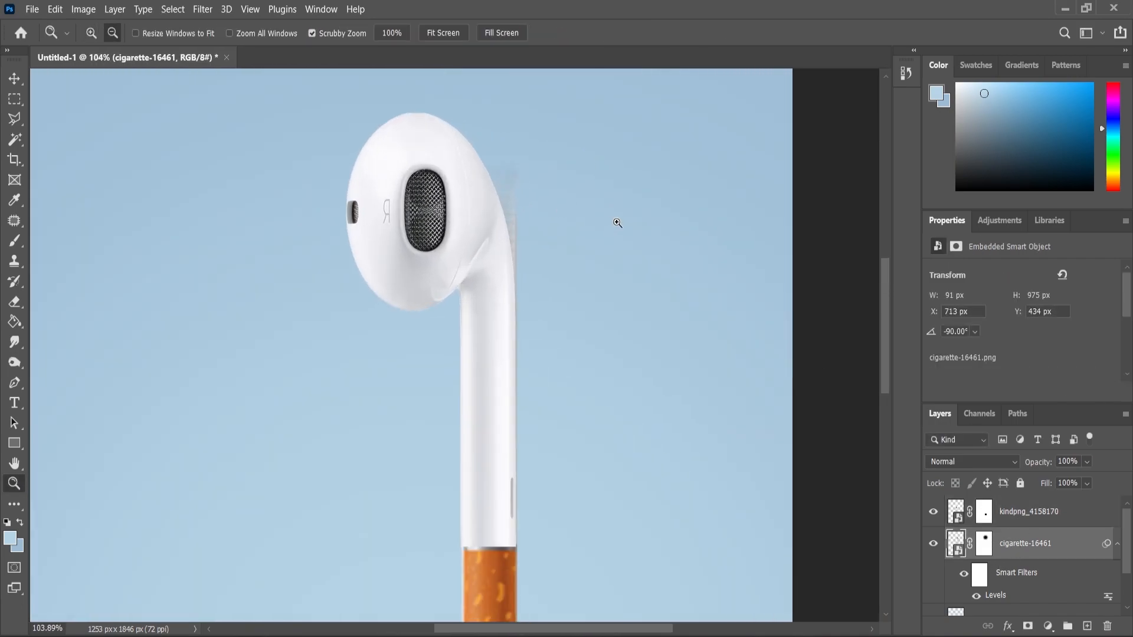
click(985, 543)
key(d)
key(b)
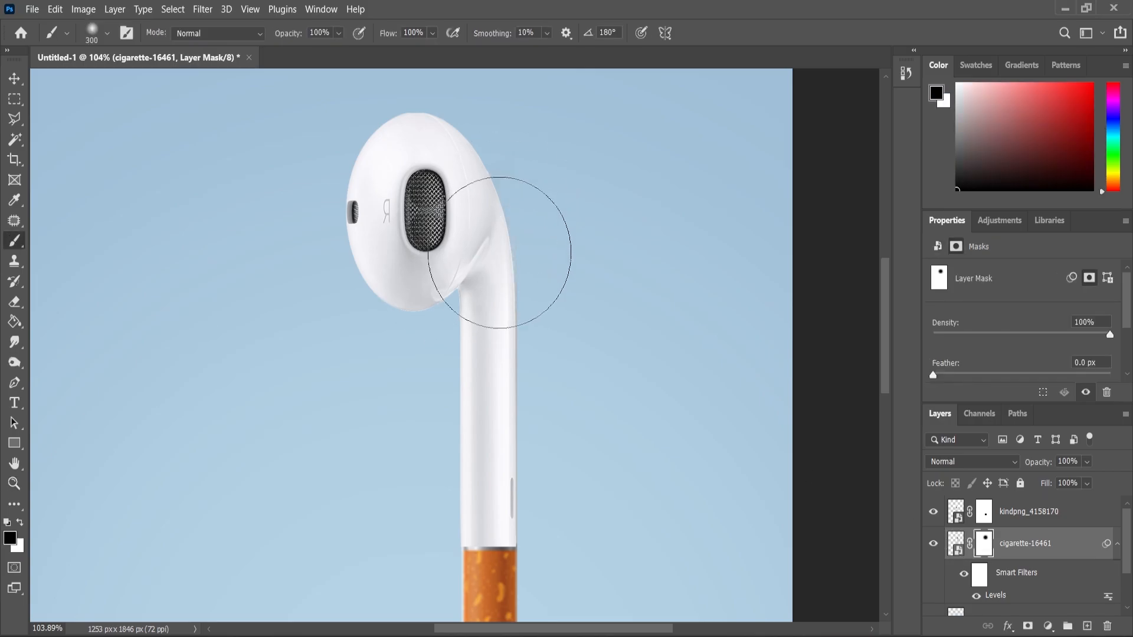
drag(501, 217, 460, 220)
scroll(459, 222, down, 9)
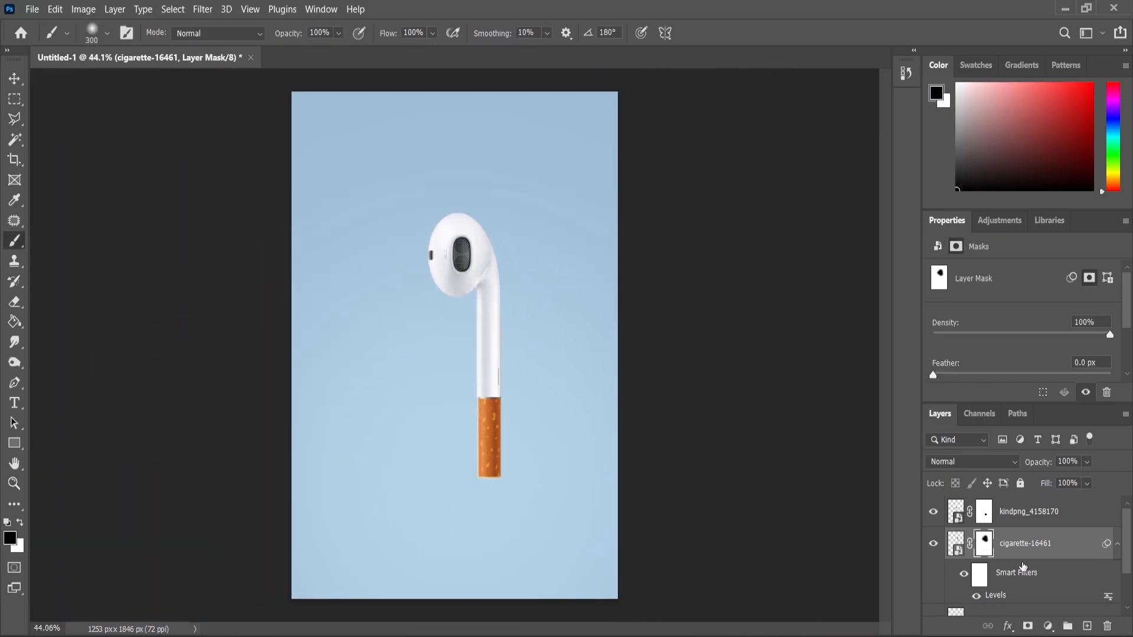
Combine the earbud and cigarette layers into one smart object and toggle its visibility to check it
shift+click(1013, 514)
right_click(1013, 514)
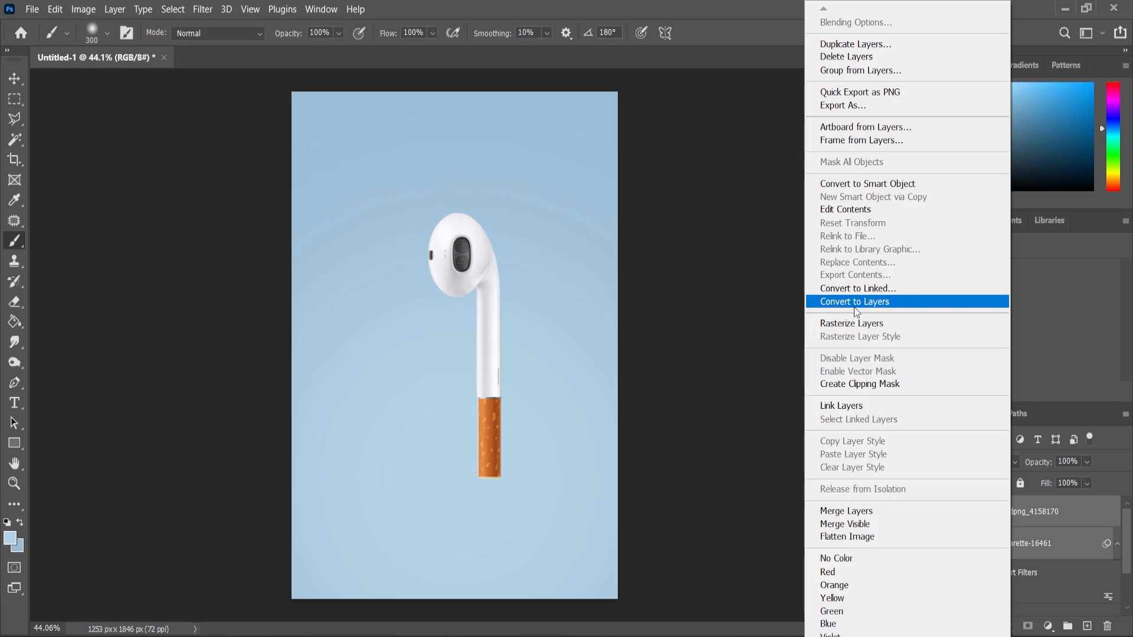
click(856, 186)
scroll(476, 282, down, 2)
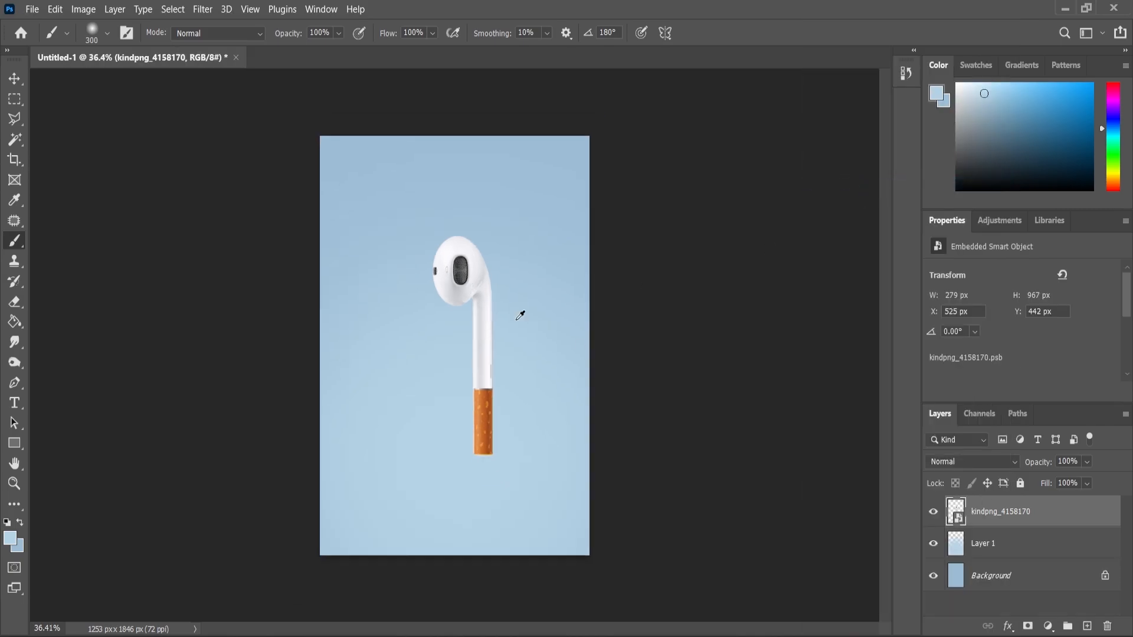
click(933, 513)
click(933, 514)
Enlarge the combined earbud-cigarette object to about 305 × 1057 px and move it right to about X 631 px
key(v)
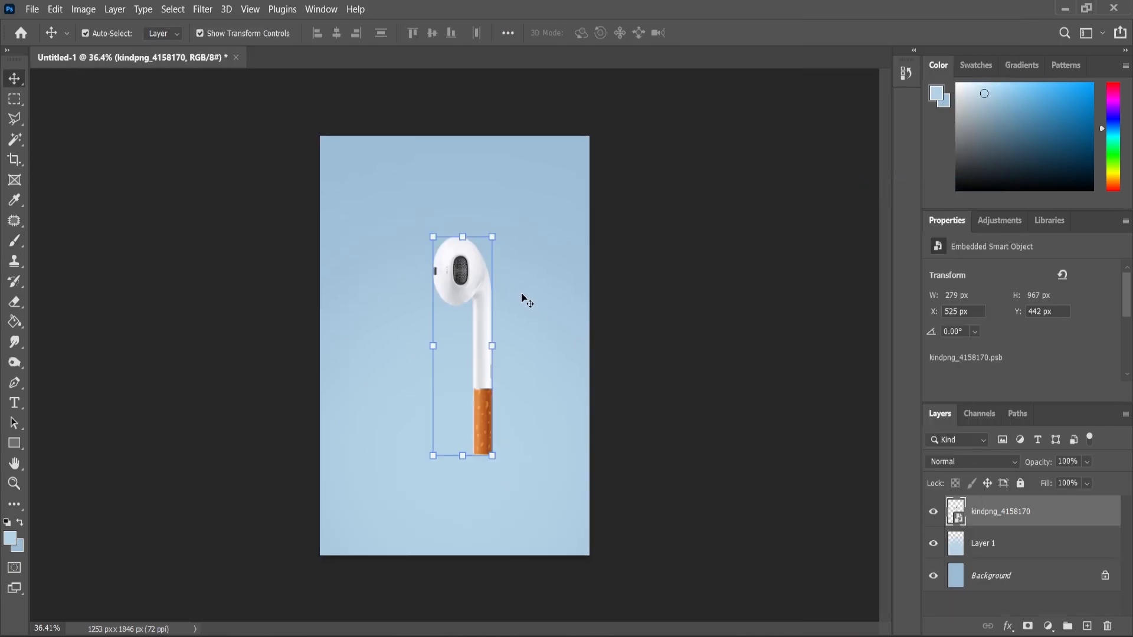
click(493, 238)
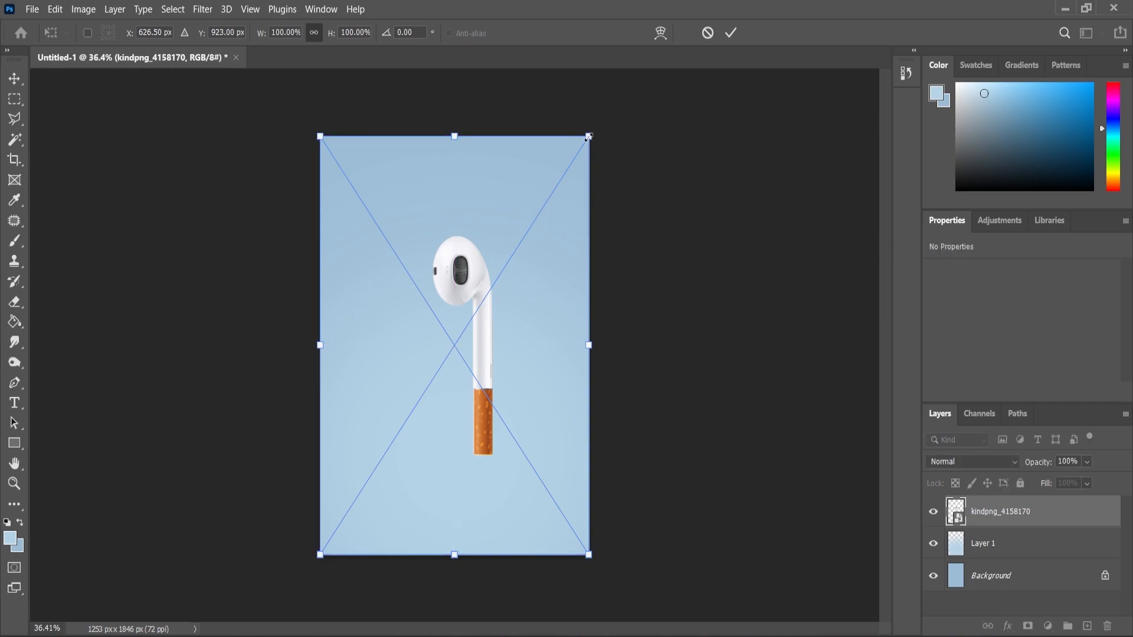
key(Return)
key(z)
scroll(429, 295, down, 1)
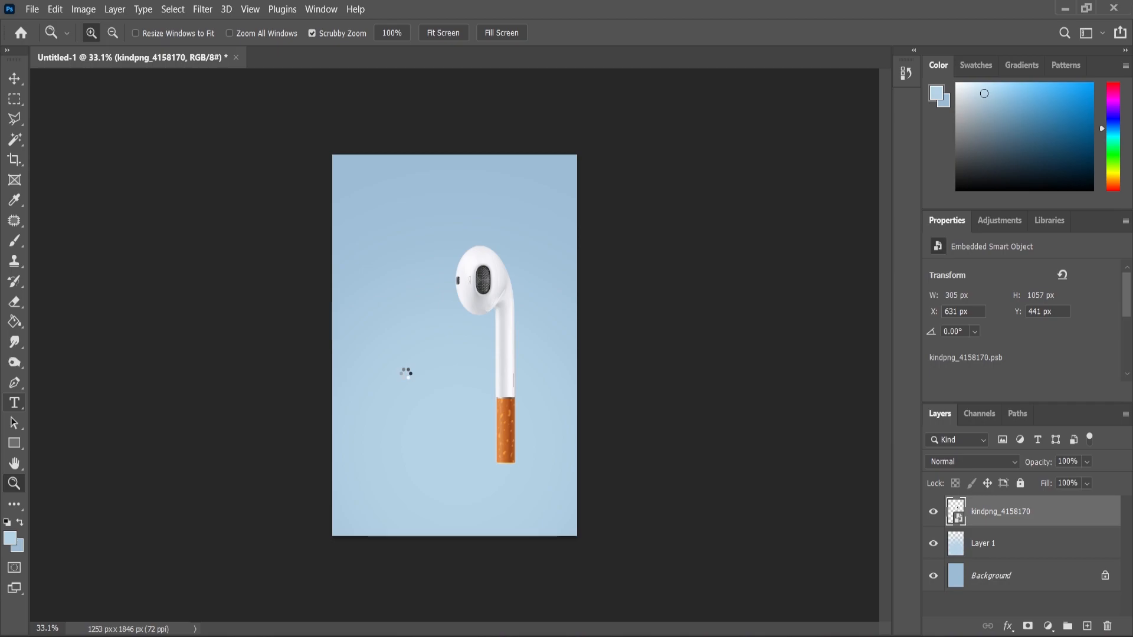
Add a text layer reading "Don't" beside the earbud stem and enlarge it to 222.4 pt
scroll(406, 372, up, 3)
click(361, 357)
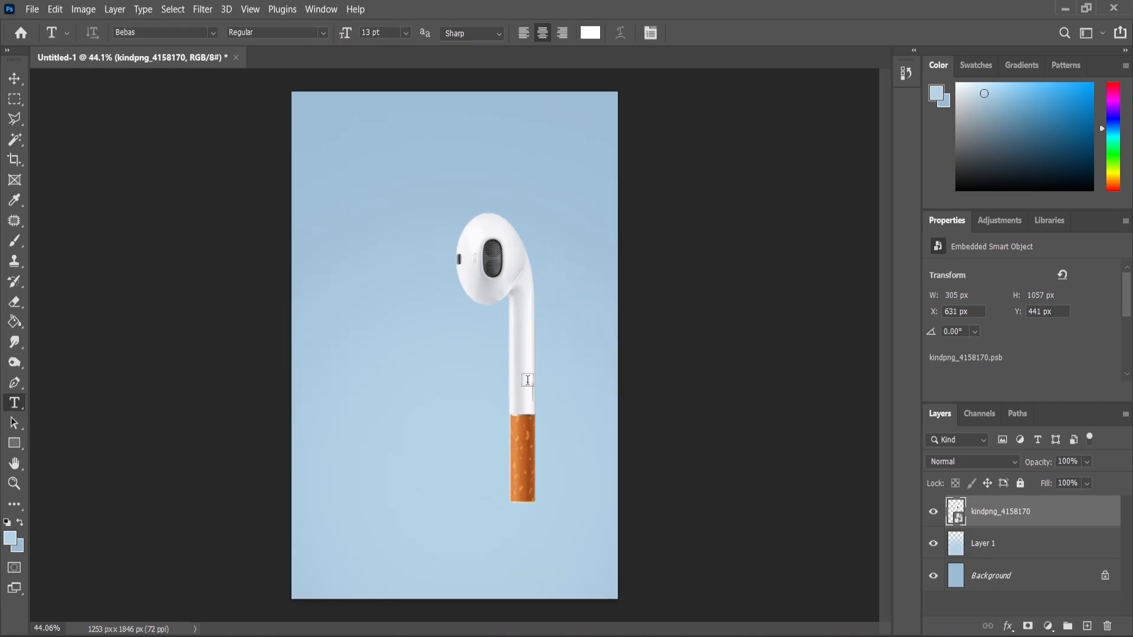
key(BackSpace)
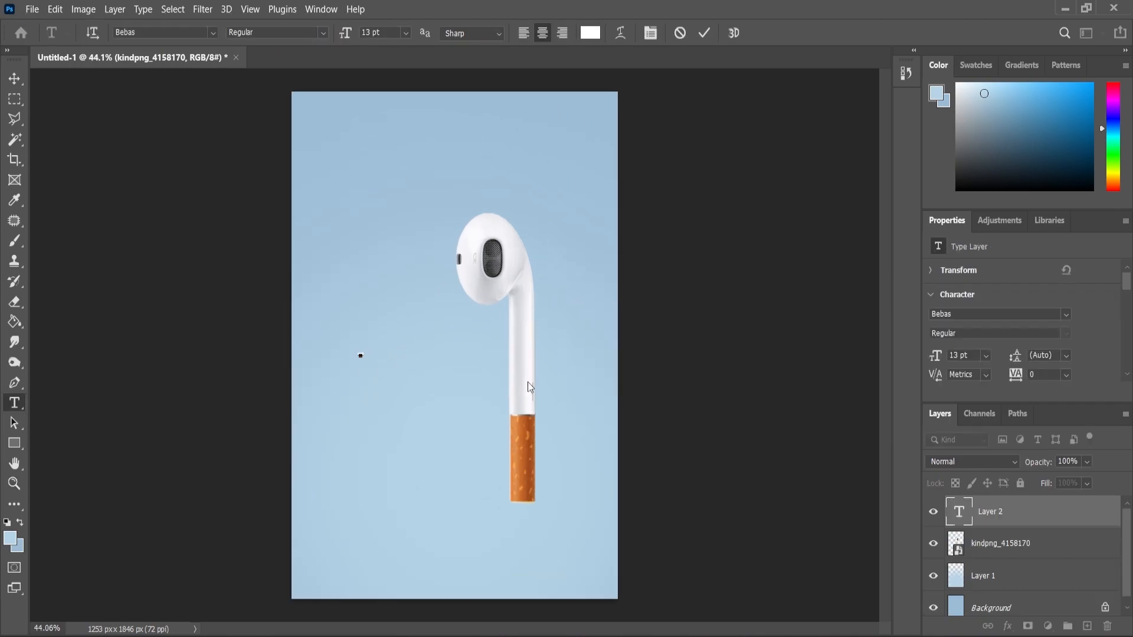
key(ctrl+a)
drag(364, 351, 428, 303)
Change the font of the "Don't" text to Poppins SemiBold
click(20, 406)
click(392, 348)
key(ctrl+a)
click(184, 36)
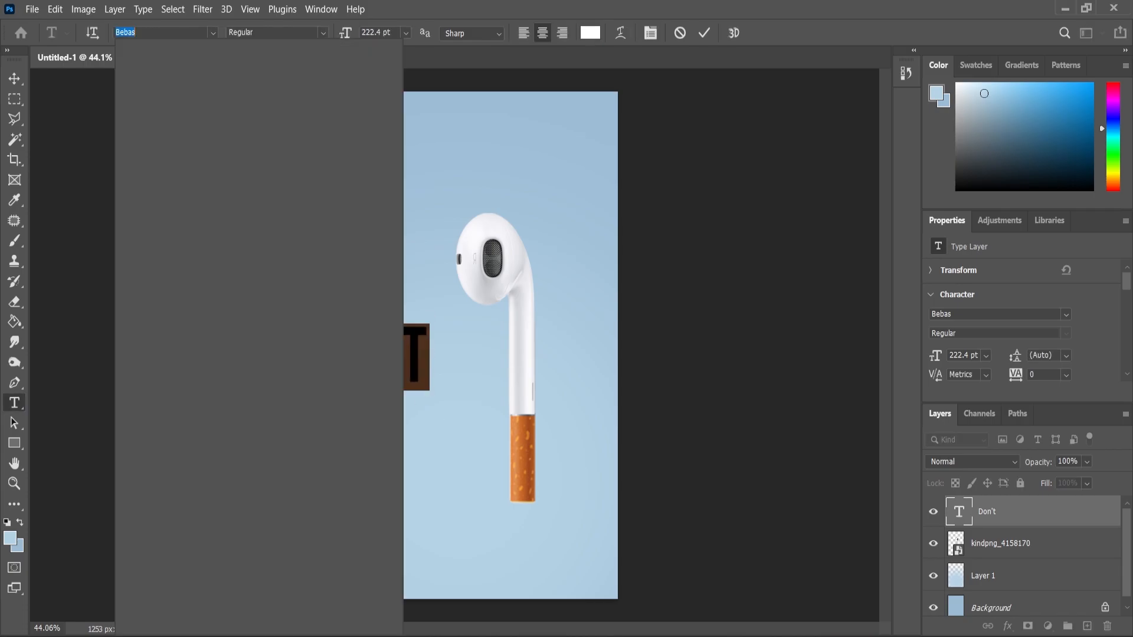
text(poppi)
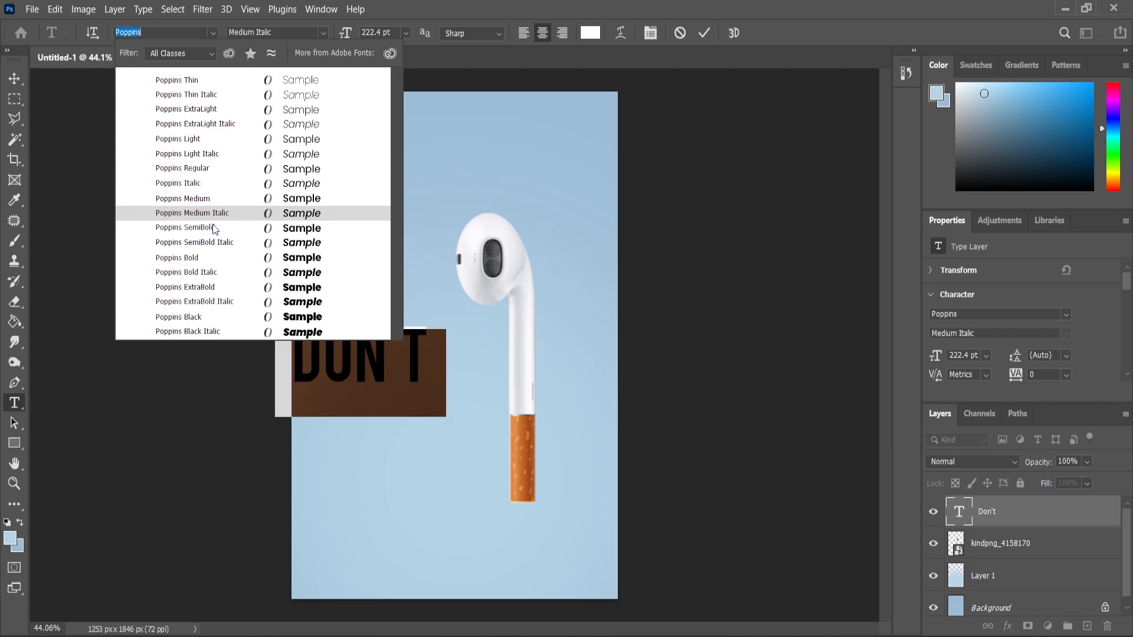
click(213, 227)
Turn off All Caps for "Don't" and move the text slightly right so it sits fully inside the poster
scroll(944, 319, down, 8)
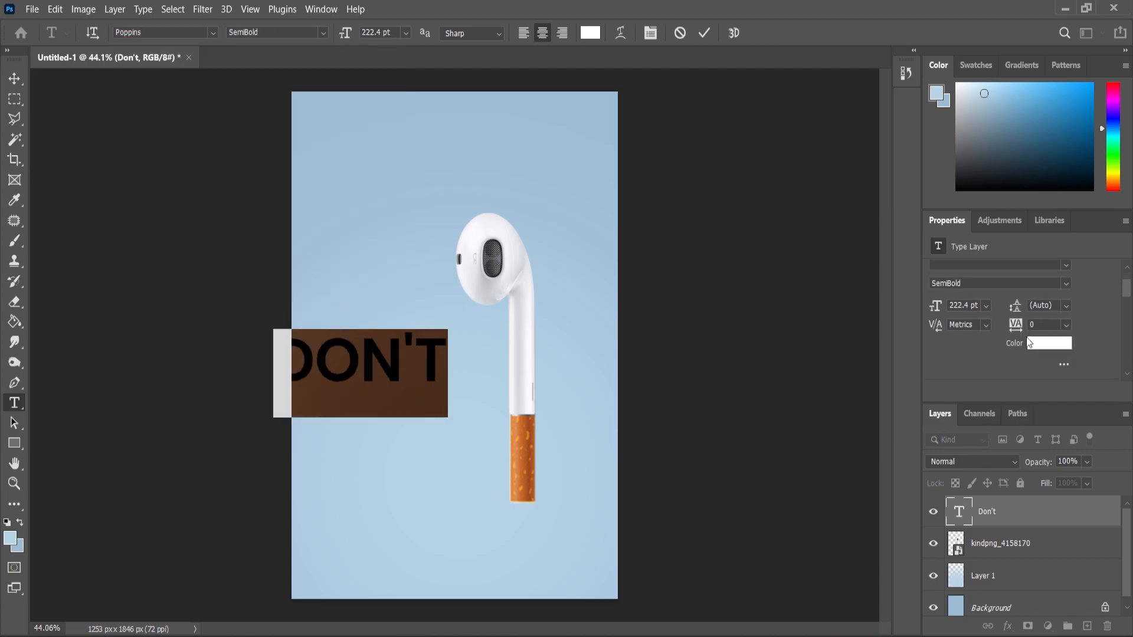
click(937, 309)
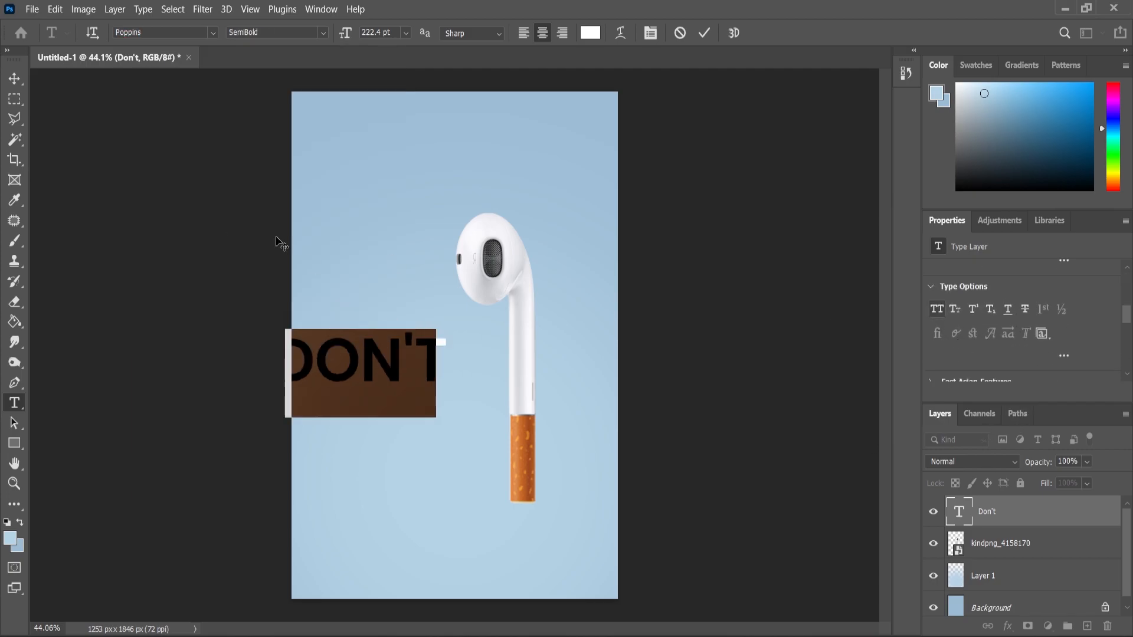
scroll(1047, 330, up, 3)
scroll(1045, 319, up, 3)
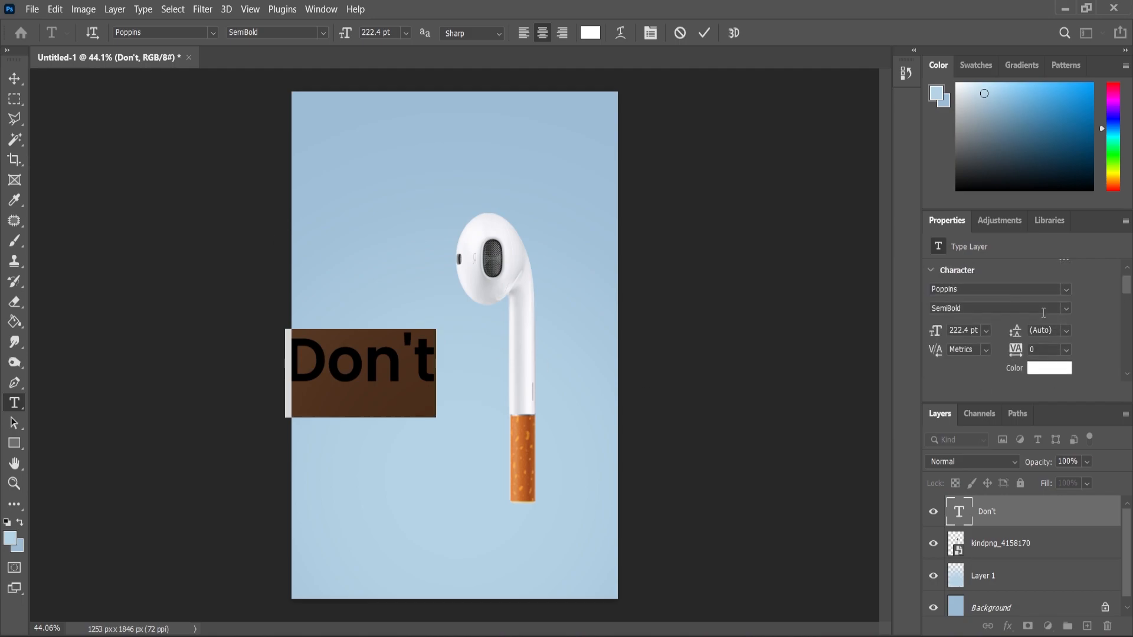
click(14, 78)
drag(405, 347, 427, 349)
scroll(439, 351, up, 2)
Recolor the "Don't" text with the dark navy blue foreground color
key(t)
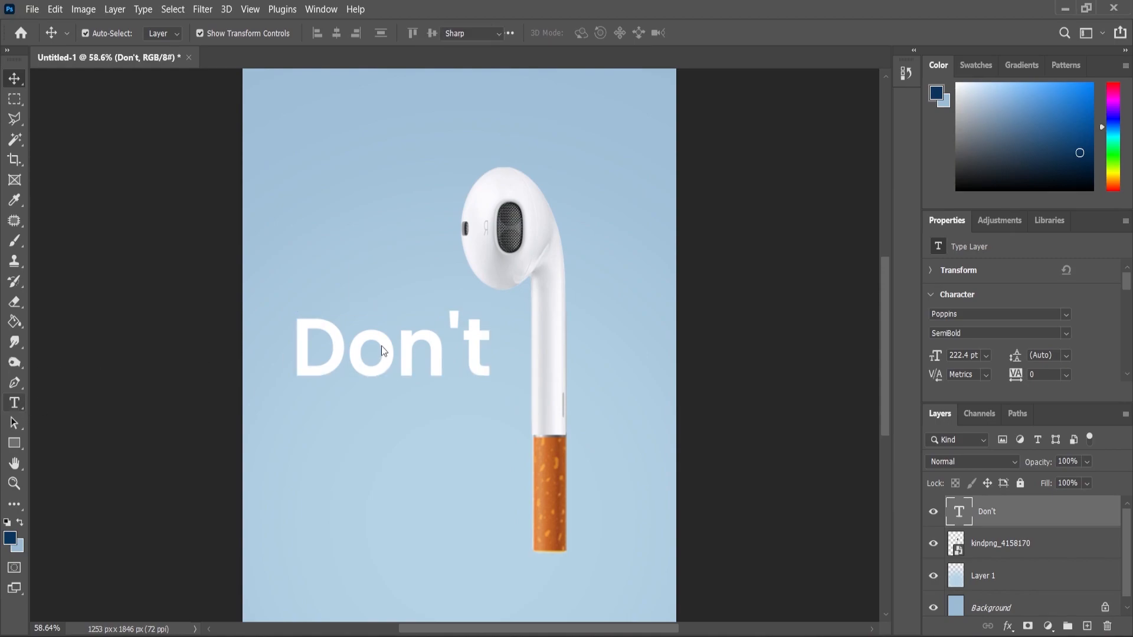
click(382, 348)
key(ctrl+a)
click(20, 522)
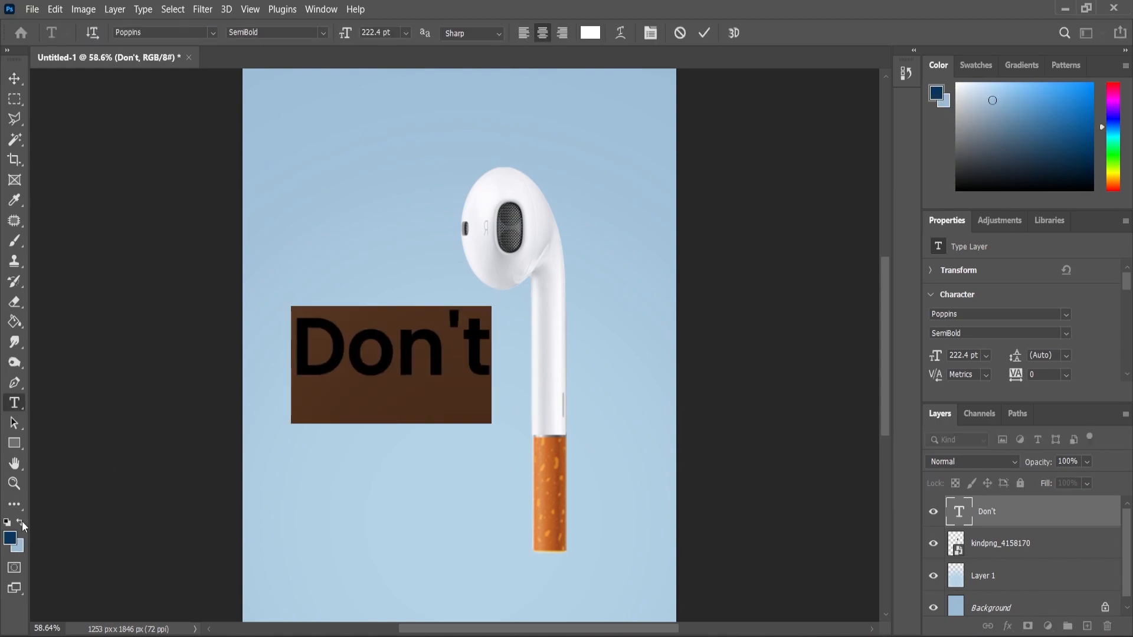
click(12, 80)
key(alt+BackSpace)
scroll(507, 313, down, 3)
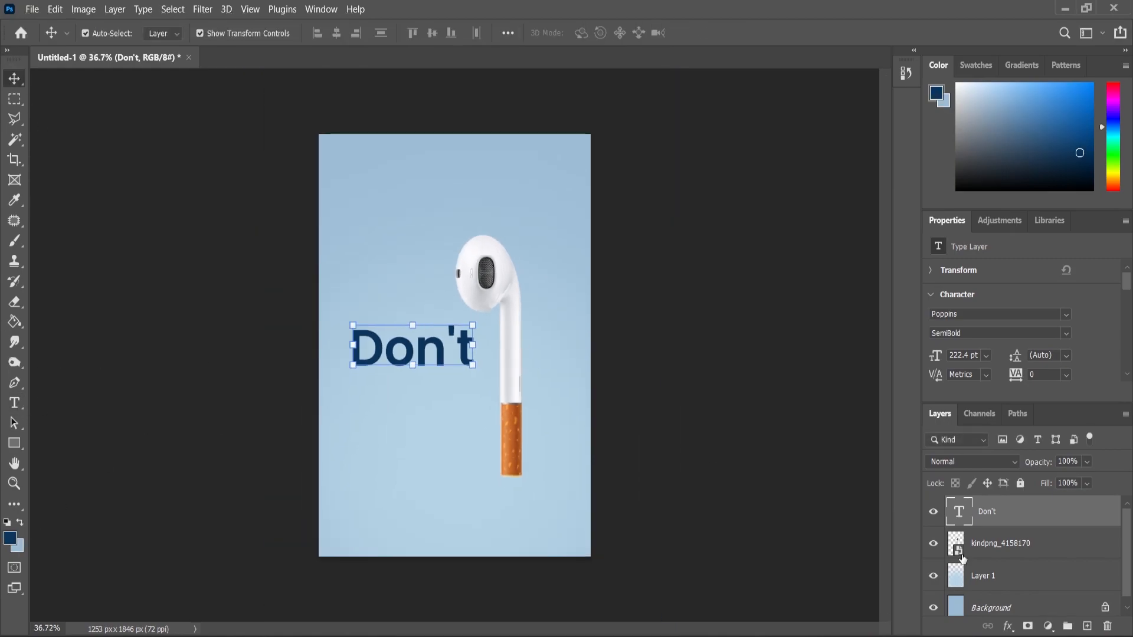
Duplicate the "Don't" layer, place the copy directly below it and change its text to "Stop!"
drag(995, 512, 1087, 626)
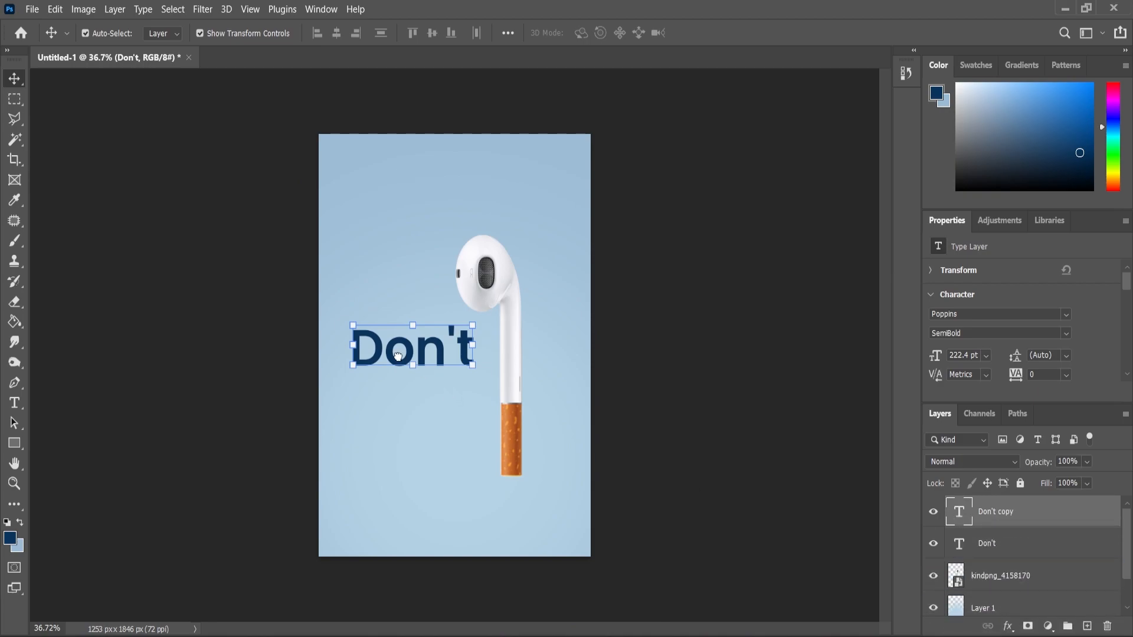
scroll(398, 357, up, 3)
drag(392, 367, 387, 453)
double_click(387, 452)
text(St)
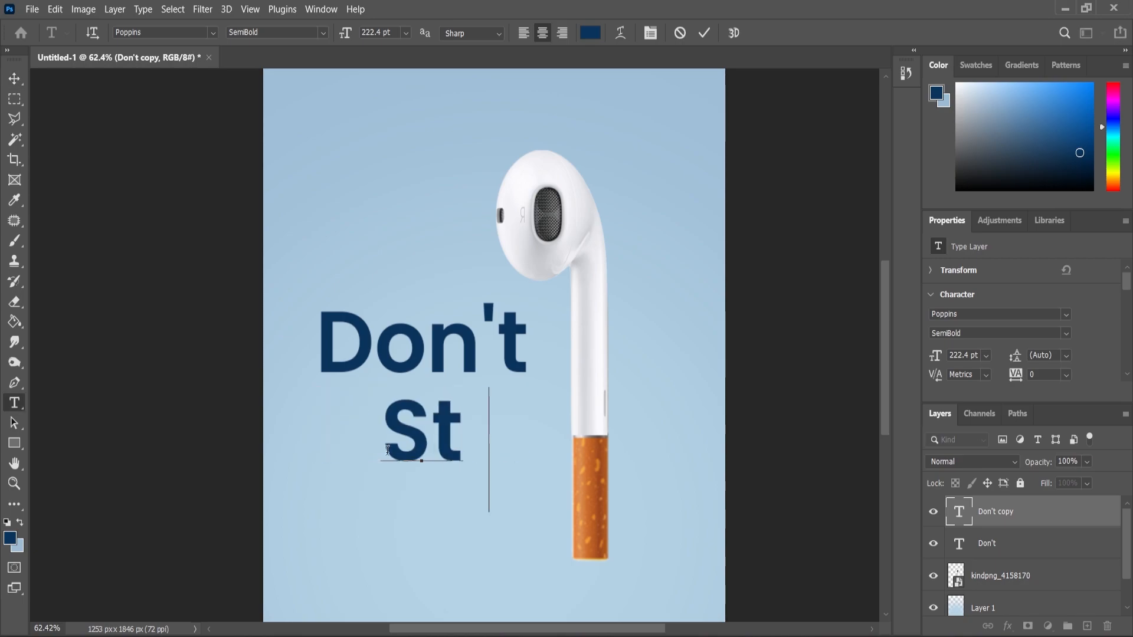
text(op!)
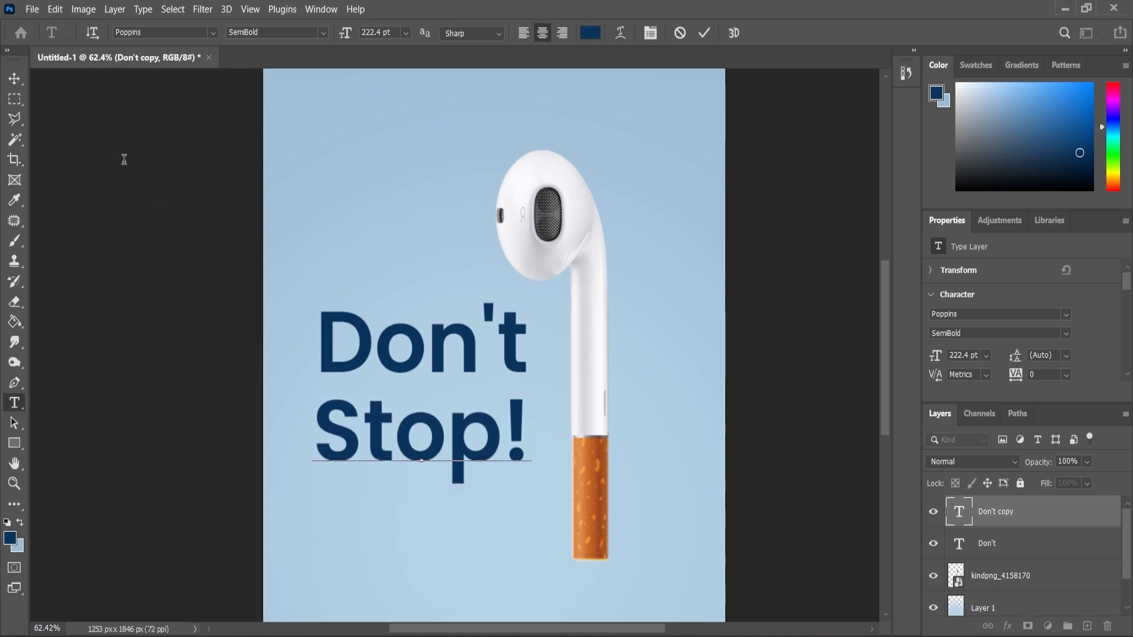
Select both headline lines and align their left edges
click(12, 79)
shift+click(391, 355)
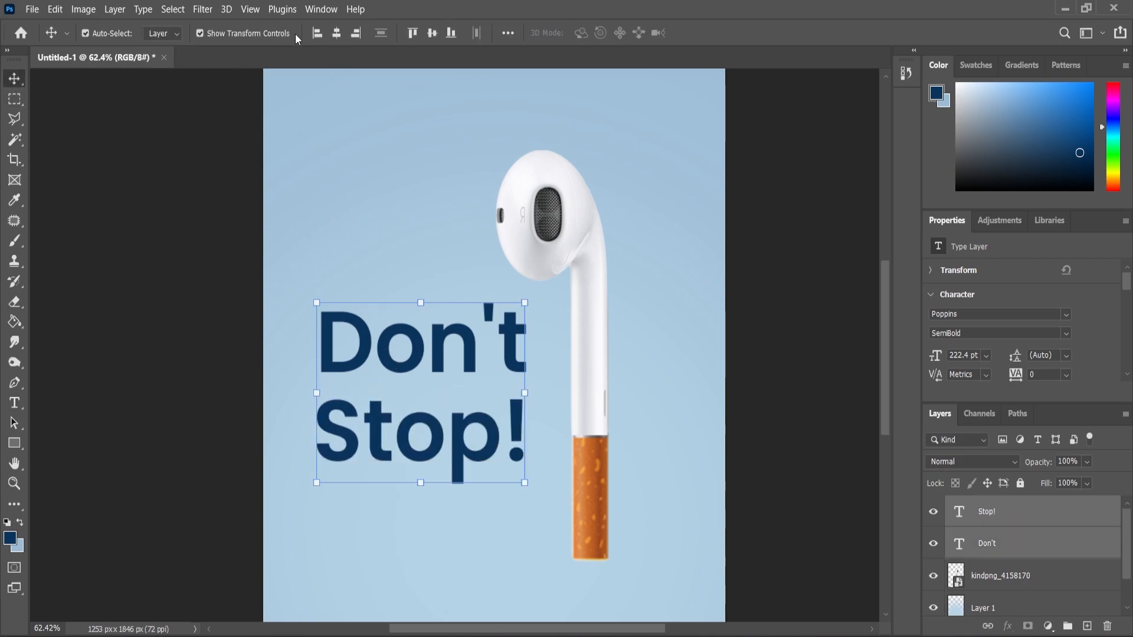
scroll(477, 223, down, 3)
click(222, 408)
scroll(481, 300, up, 3)
Set the tracking of the "Don't" text to -60
key(t)
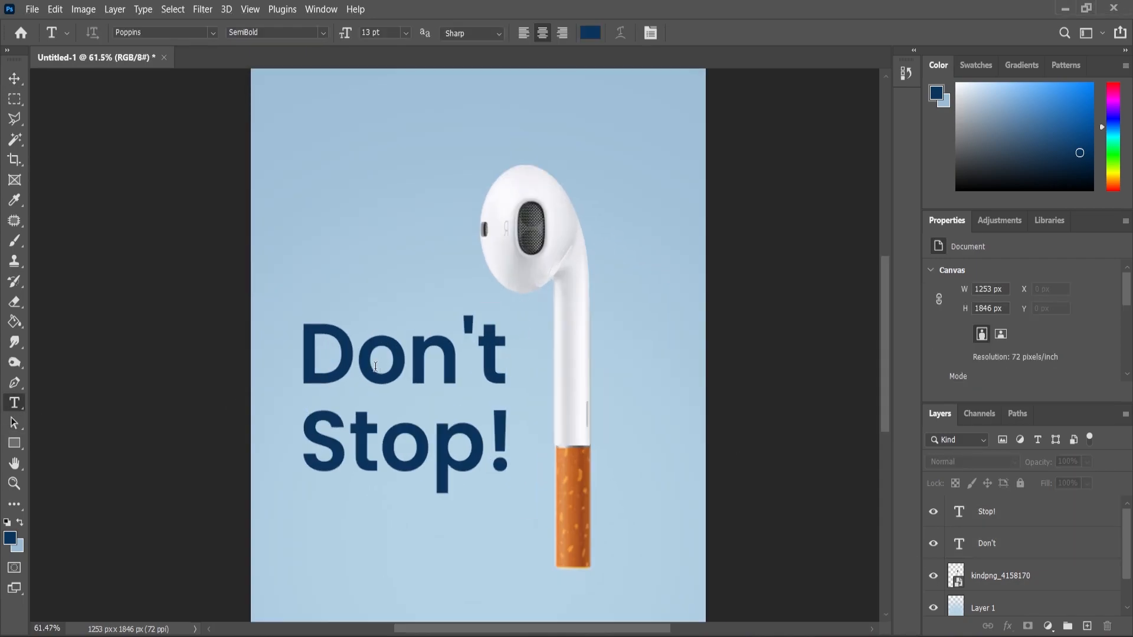
double_click(959, 543)
drag(1020, 358, 1017, 361)
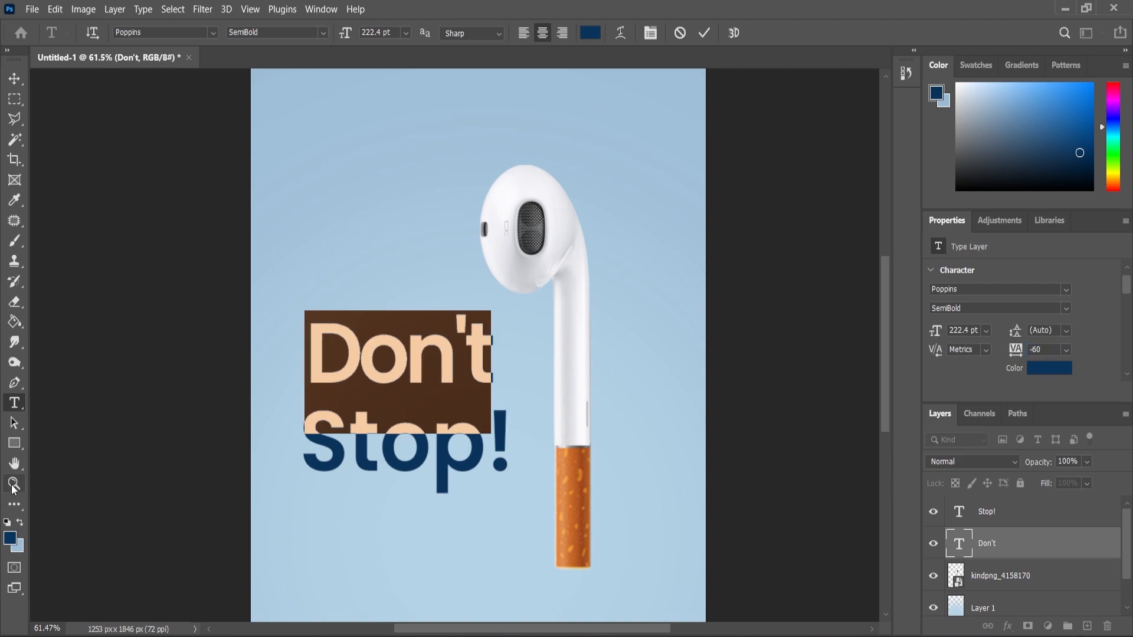
click(15, 406)
click(379, 466)
text(Q)
key(ctrl+a)
click(8, 76)
key(ctrl+z)
Set the tracking of the "Stop!" text to -60
click(14, 403)
click(396, 450)
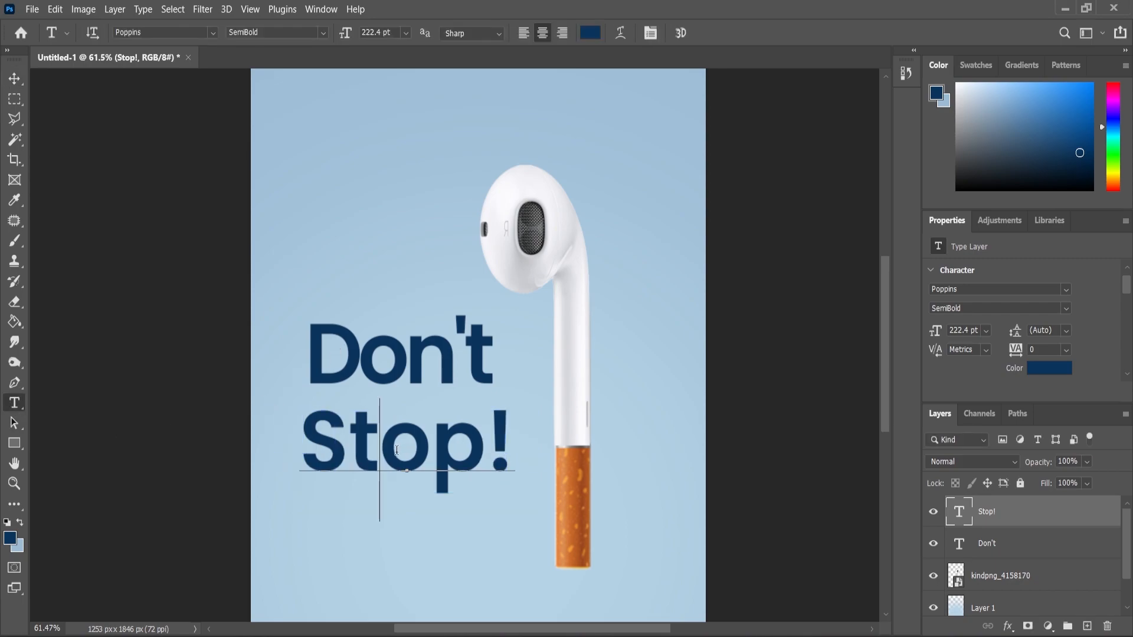
key(ctrl+a)
click(1017, 344)
text(-6)
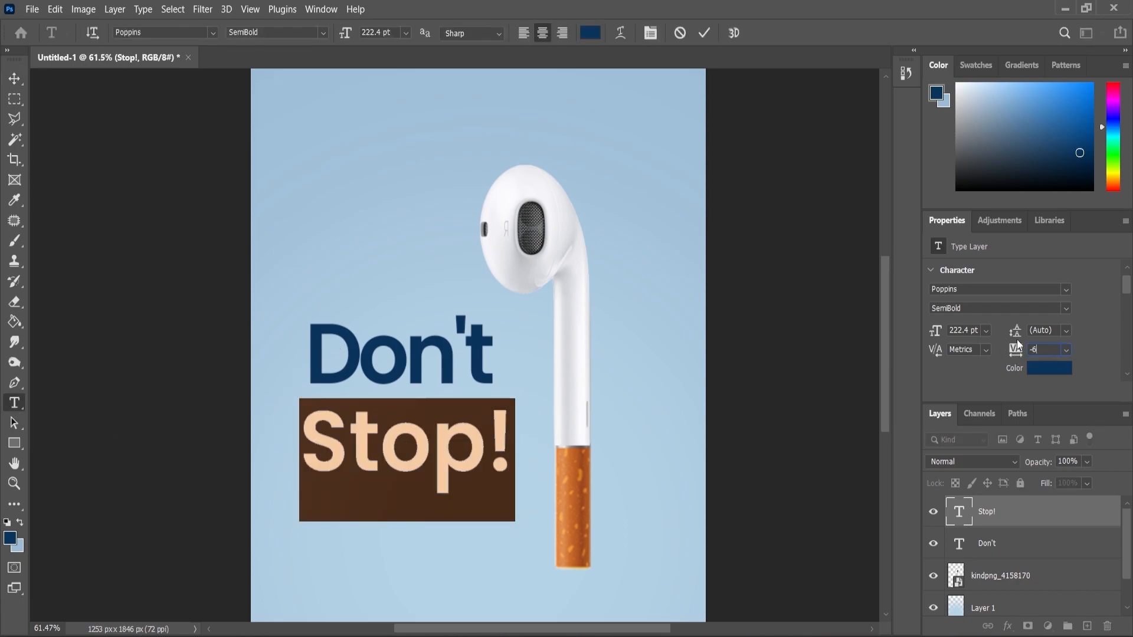
text(0)
key(Return)
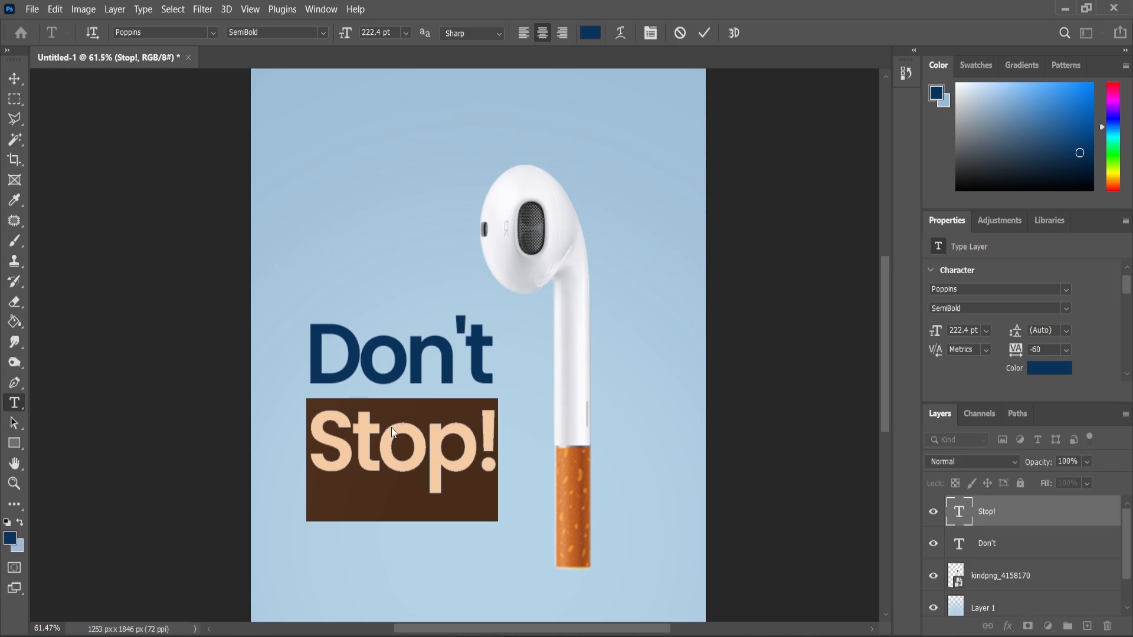
Move "Stop!" up closer to "Don't" to tighten the gap between the headline lines
click(14, 78)
scroll(360, 421, up, 5)
drag(370, 436, 369, 424)
Change the font weight of "Stop!" to Bold
click(14, 403)
click(298, 434)
key(ctrl+a)
click(295, 32)
click(319, 195)
click(17, 484)
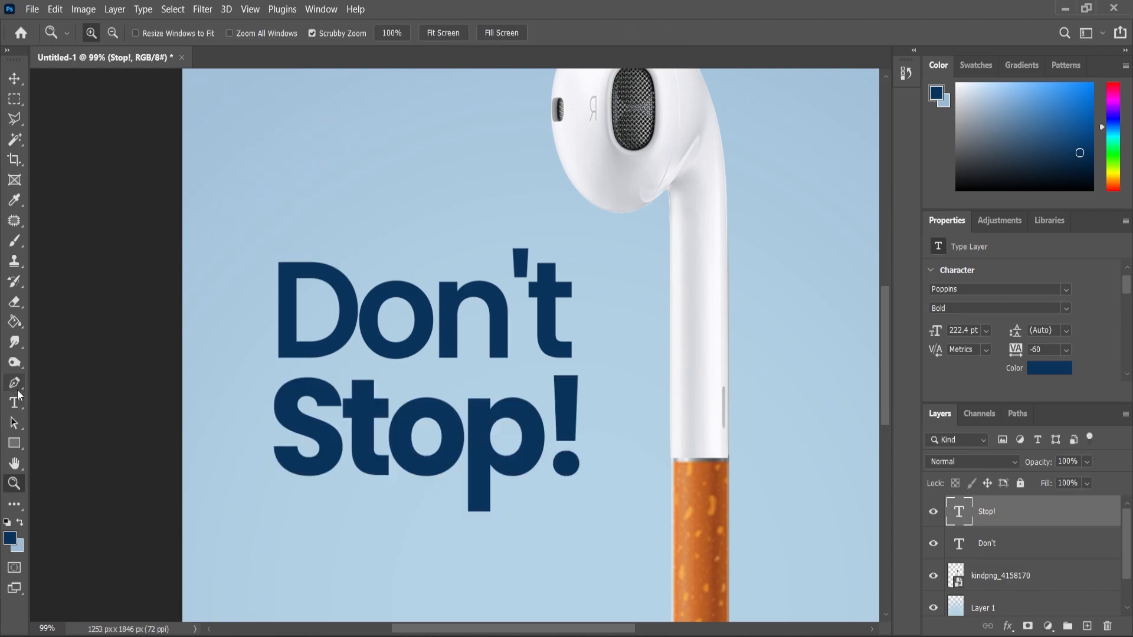
Change the font weight of "Don't" to Bold
click(14, 403)
click(283, 306)
key(ctrl+a)
click(322, 33)
click(318, 195)
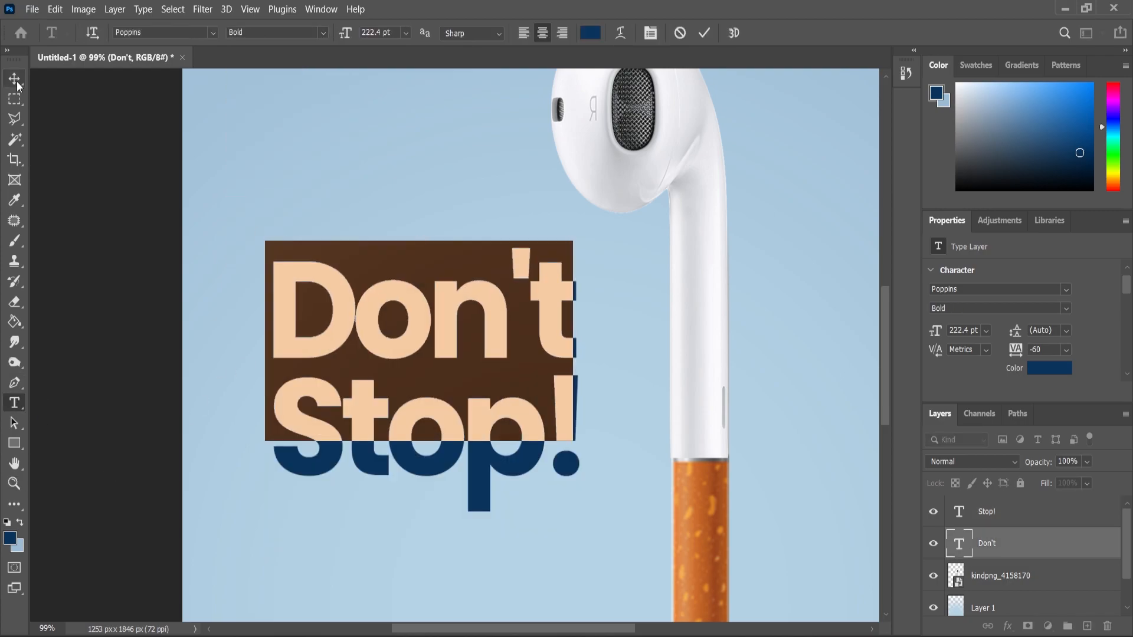
click(15, 79)
key(ctrl+0)
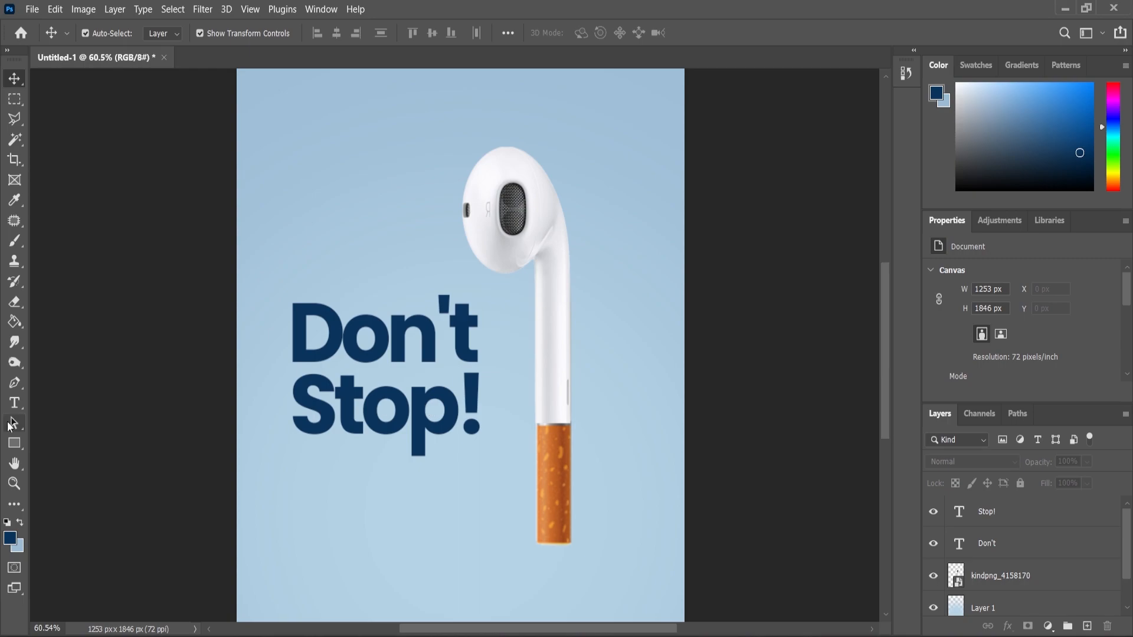
Loosen the tracking of the bold "Don't" text to -40
click(14, 402)
click(384, 351)
key(ctrl+a)
scroll(1084, 369, down, 2)
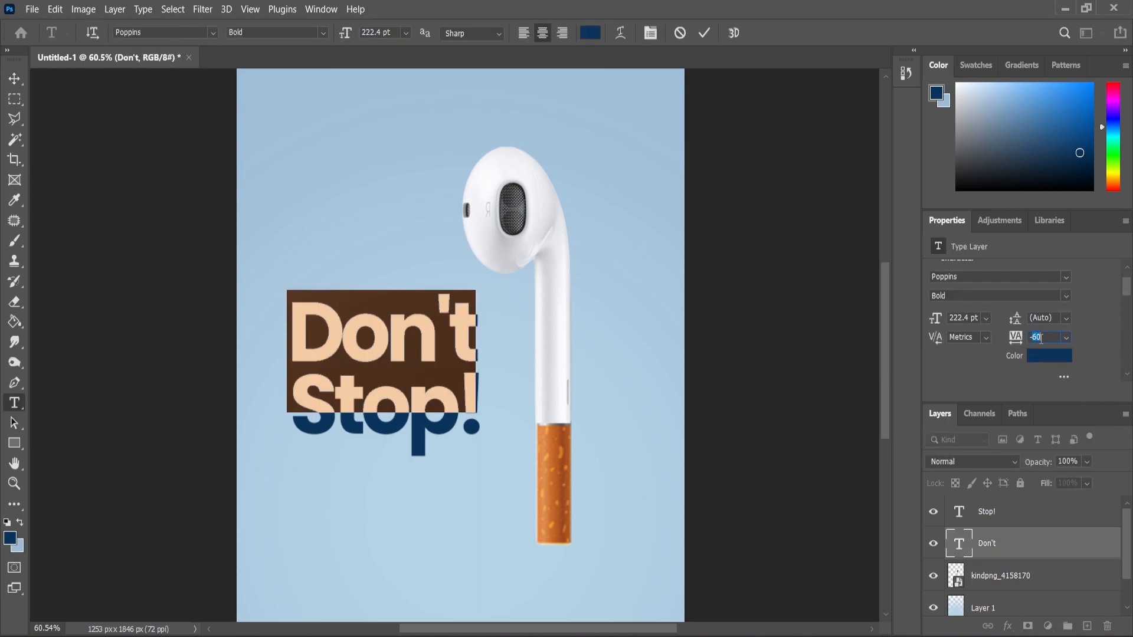
key(Return)
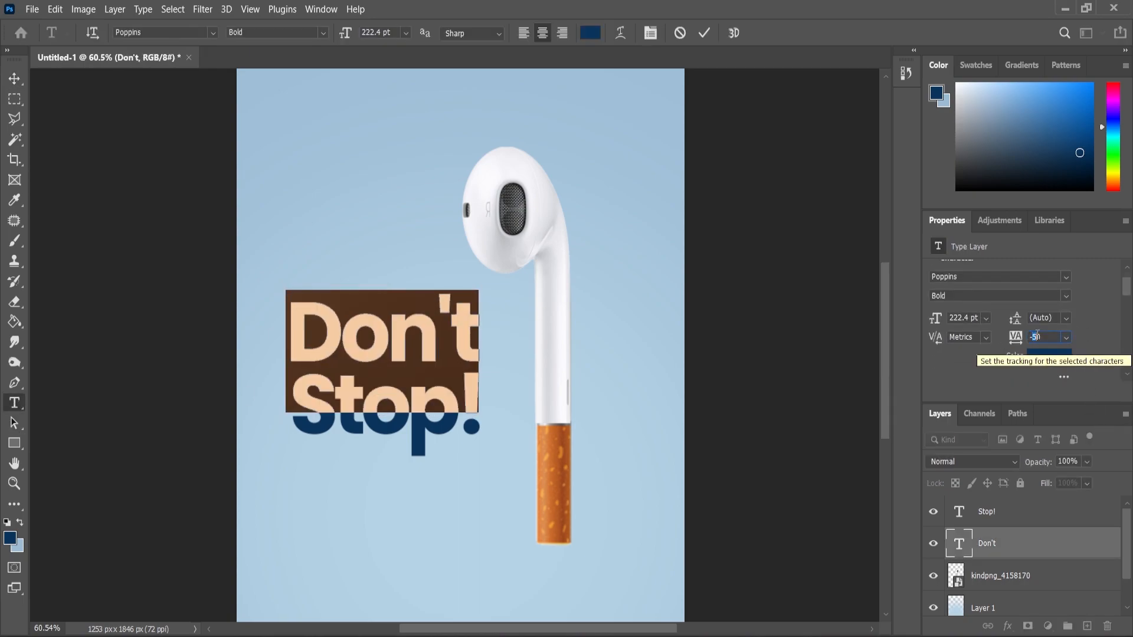
text(4)
key(Return)
Loosen the tracking of the "Stop!" text so its width matches the line above
click(19, 407)
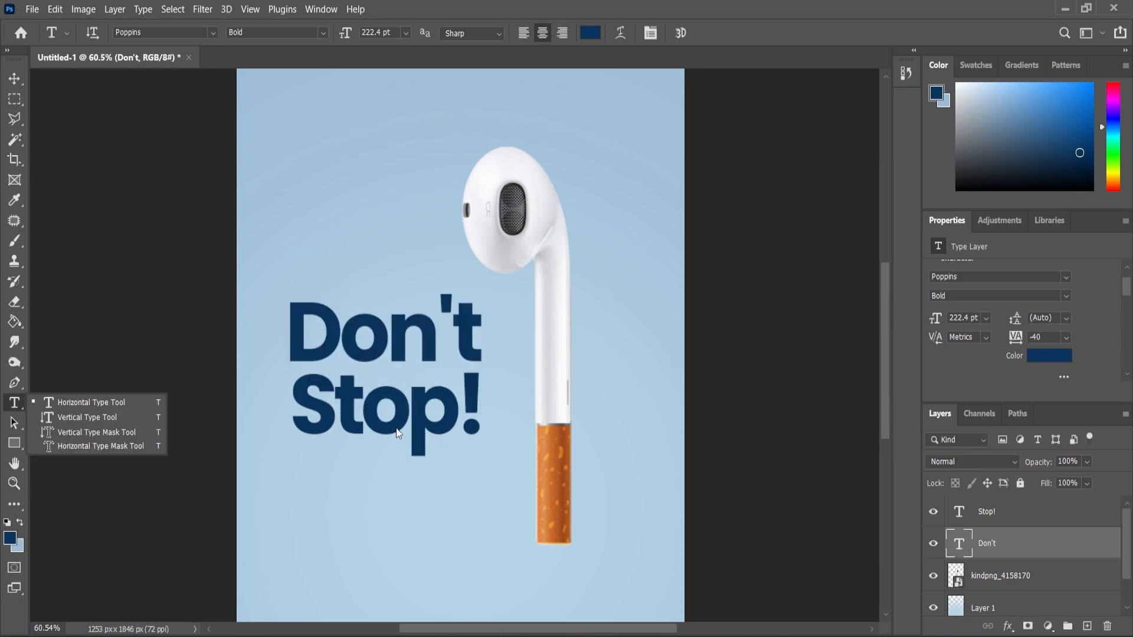
click(404, 434)
key(ctrl+a)
key(Return)
click(14, 79)
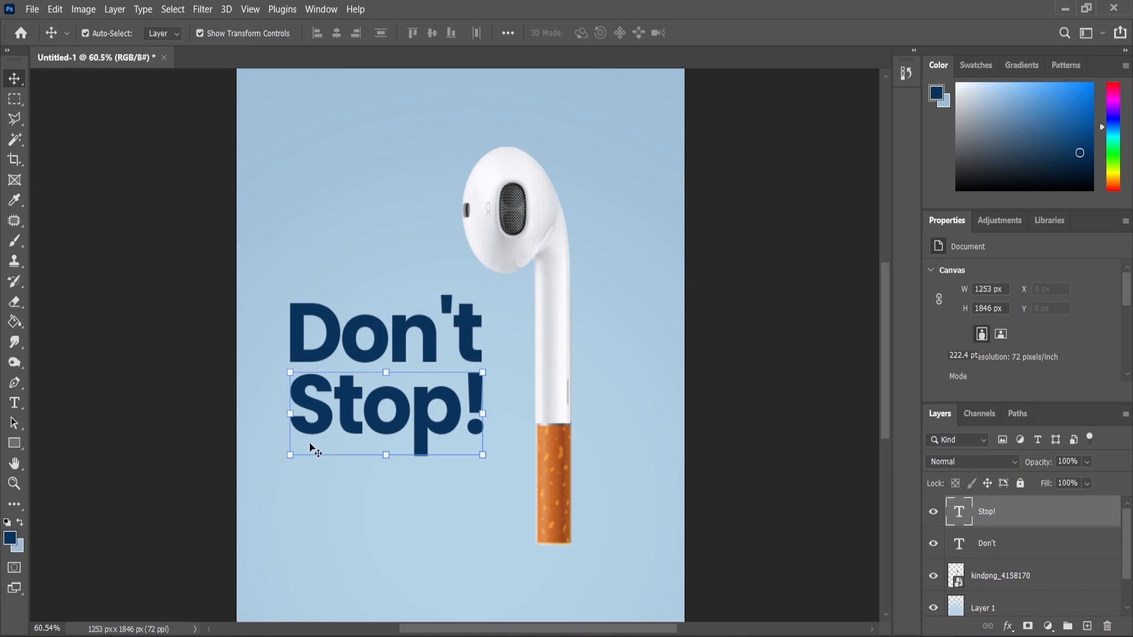
Select both headline lines and scale them up slightly together beside the earbud stem
click(313, 352)
shift+click(318, 385)
drag(484, 293, 442, 341)
key(Return)
Add the tagline "But Switch Your Addiction" at 39 pt and place it just below "Stop!"
key(z)
drag(486, 379, 471, 455)
click(15, 412)
click(395, 520)
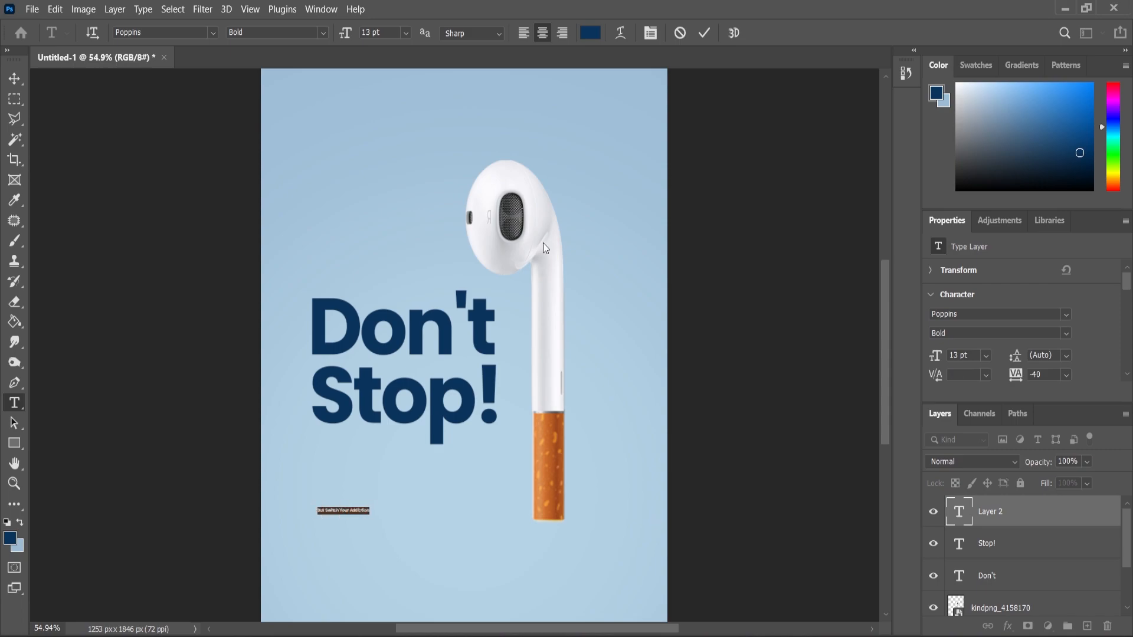
drag(356, 38, 511, 289)
drag(394, 508, 440, 474)
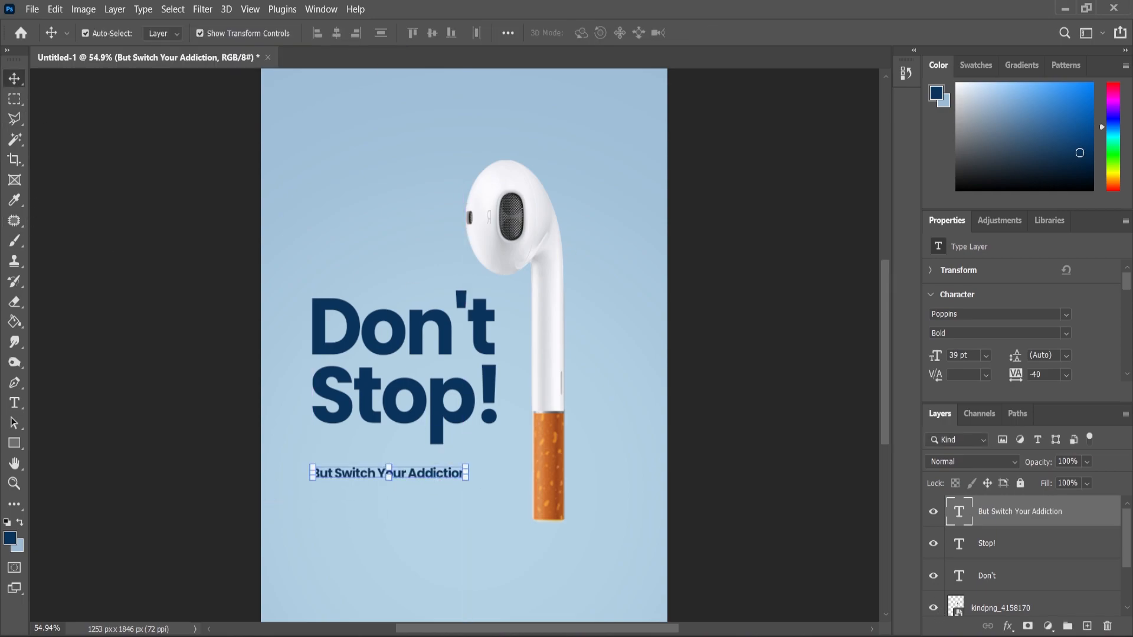
Set the tagline's tracking to 0 and its font weight to Regular
scroll(354, 476, up, 3)
click(13, 406)
click(274, 470)
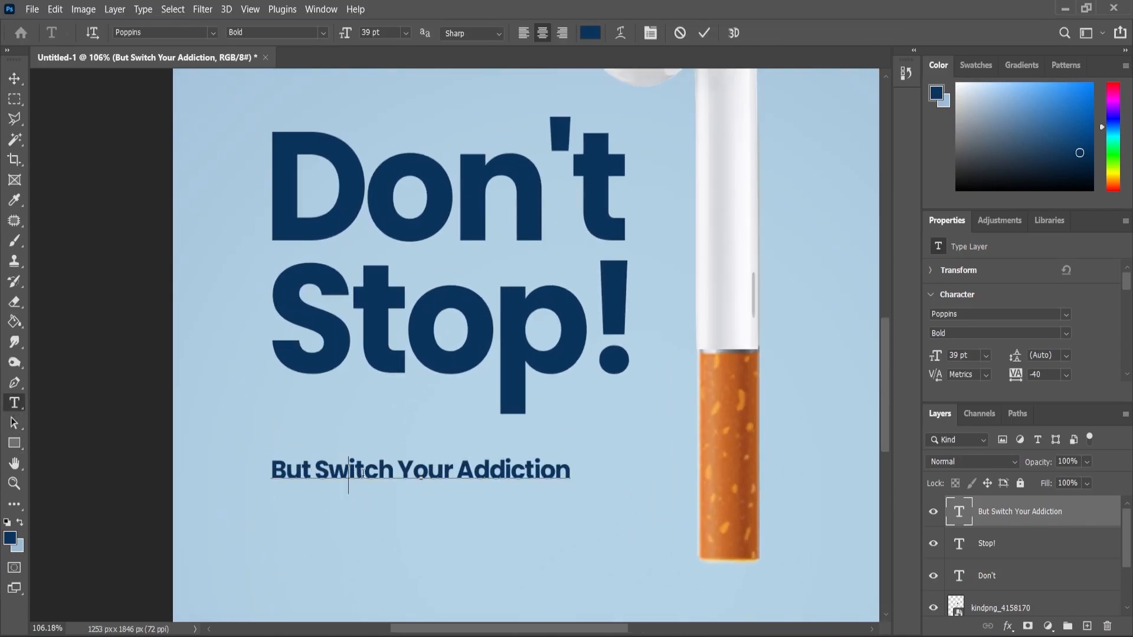
key(ctrl+a)
click(1067, 375)
click(1043, 468)
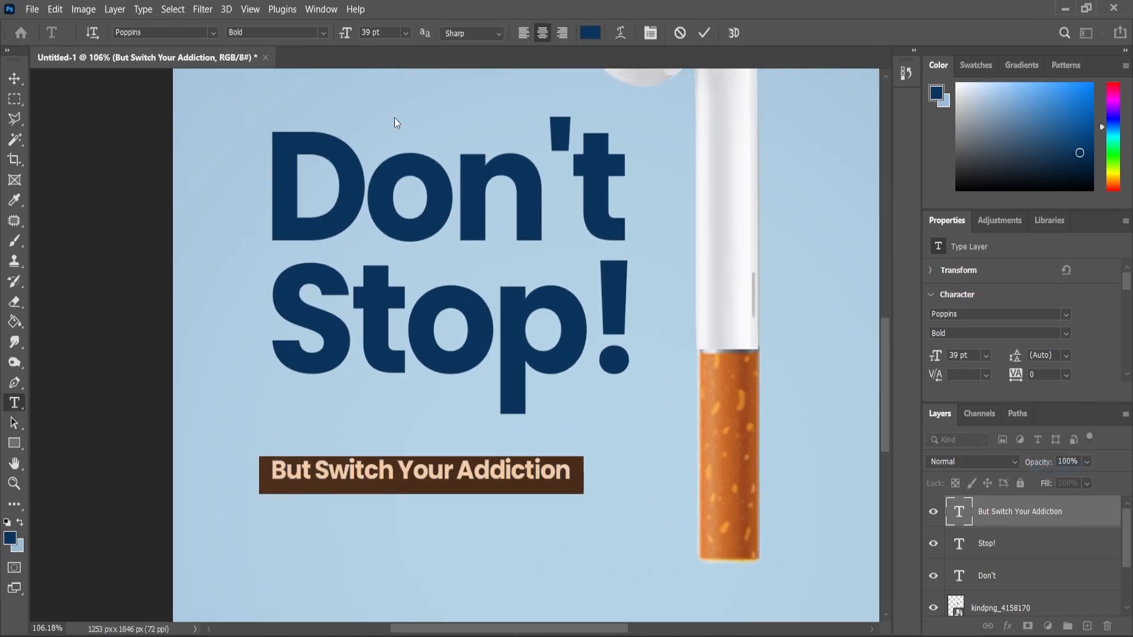
click(323, 34)
click(280, 122)
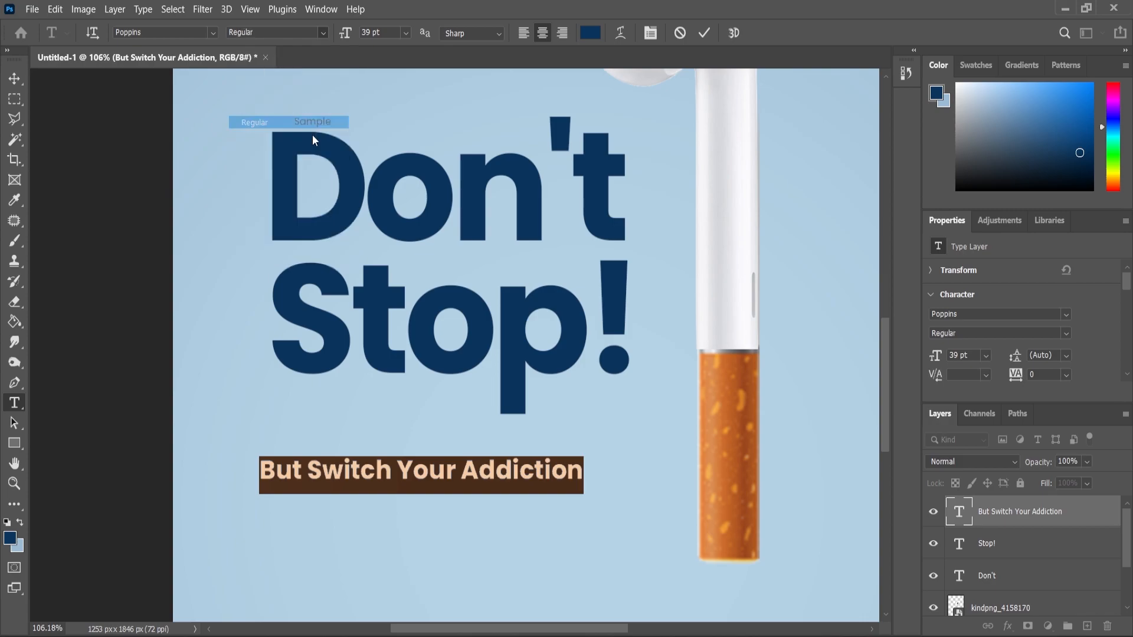
Edit the tagline's capitalization and punctuation so it reads "But switch your addiction."
click(327, 471)
key(BackSpace)
text(s)
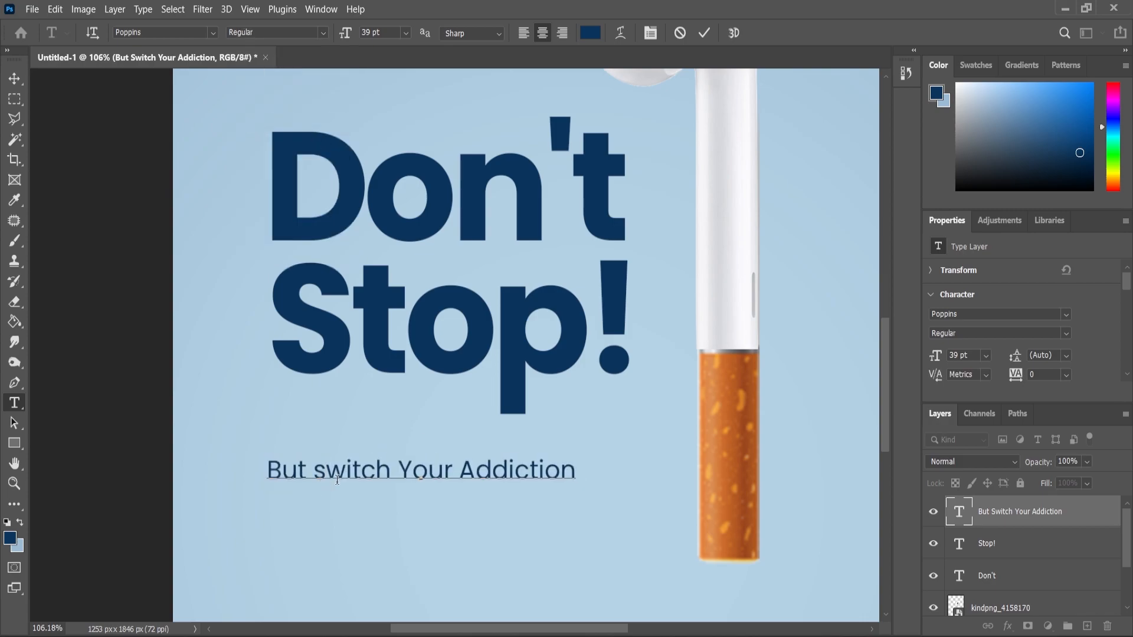
key(BackSpace)
text(y)
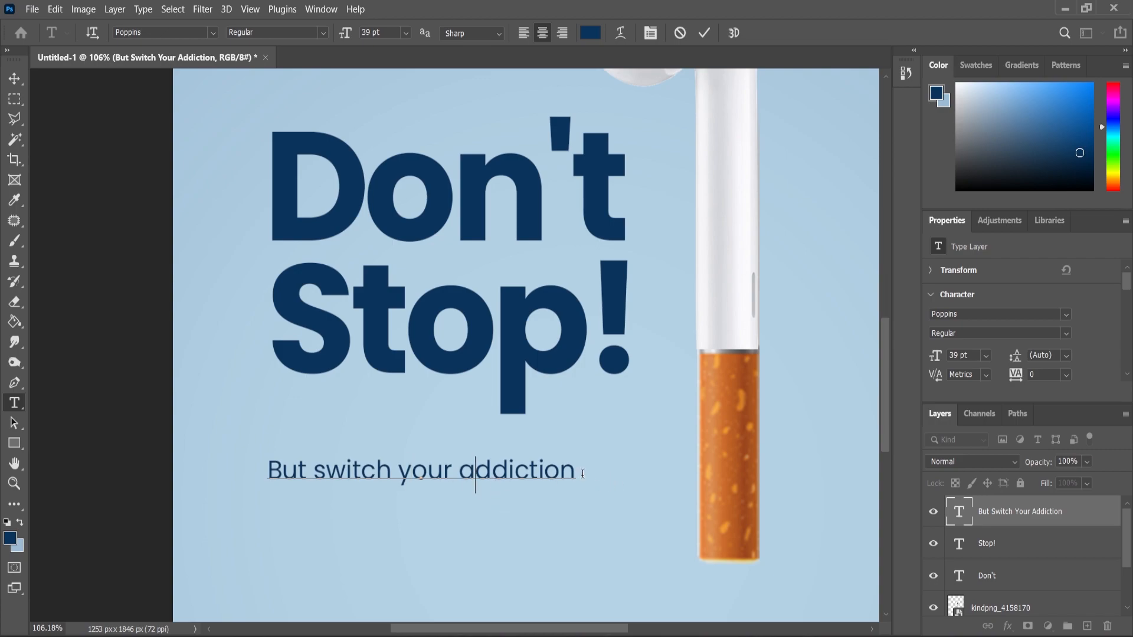
text(.)
Left-align the tagline with both headline lines and move it up closer to "Stop!"
click(14, 75)
shift+click(344, 348)
shift+click(340, 229)
click(317, 34)
click(456, 491)
drag(481, 467, 485, 447)
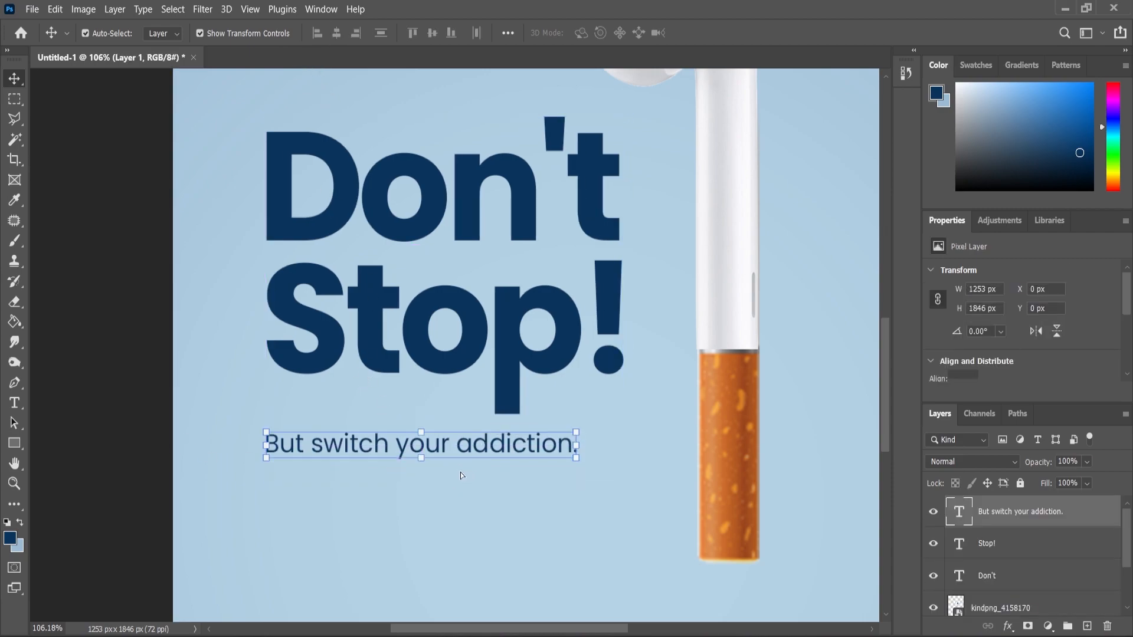
Fit the whole poster in view and save the document as Tabacco Day.psd
key(ctrl+0)
click(14, 484)
alt+click(579, 435)
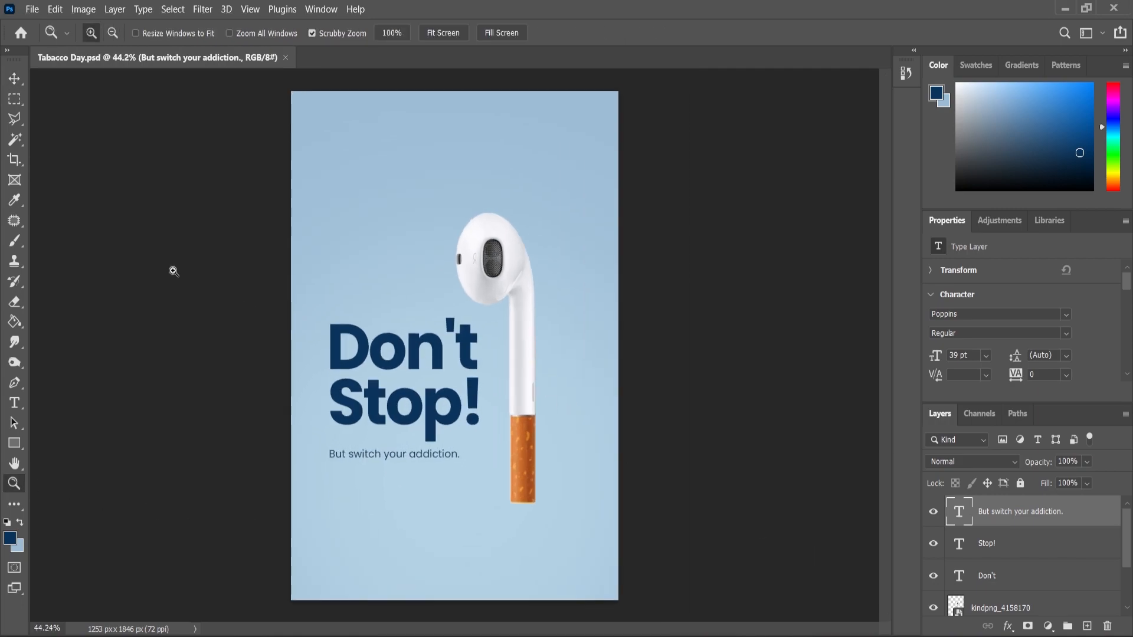
Scale the headline, tagline and earbud together to about 108% and move them up on the poster
key(v)
click(464, 562)
click(1022, 490)
drag(216, 211, 620, 508)
drag(541, 211, 550, 198)
drag(523, 395, 536, 367)
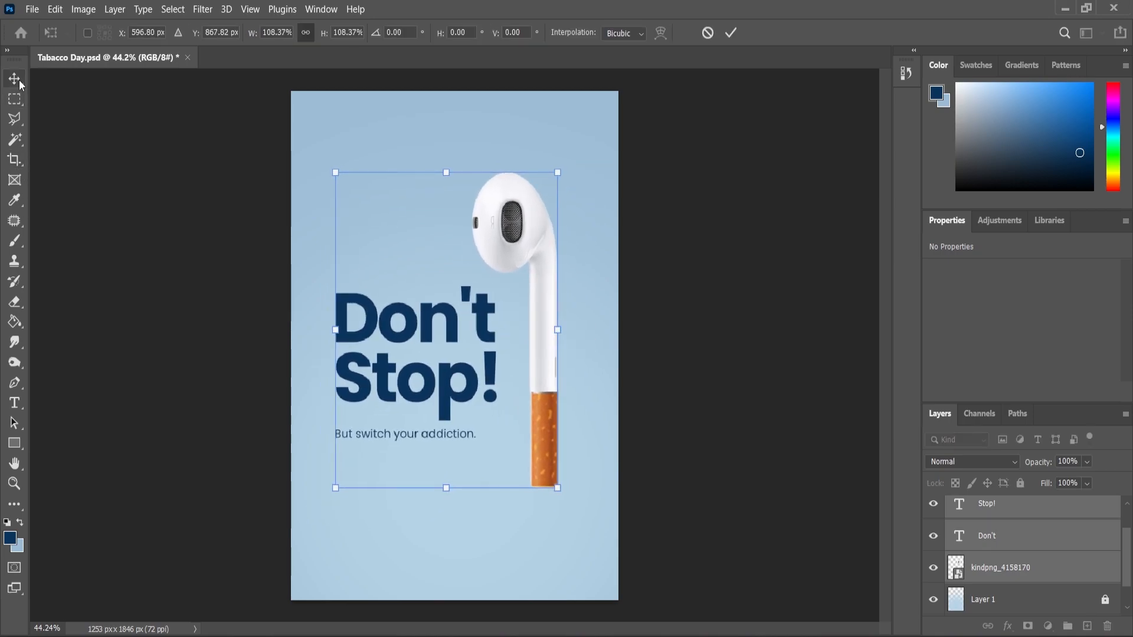
key(Return)
Enlarge the tagline to about 111% and move it down about 15 px, aligned with the headline's left edge
scroll(455, 480, up, 5)
click(443, 407)
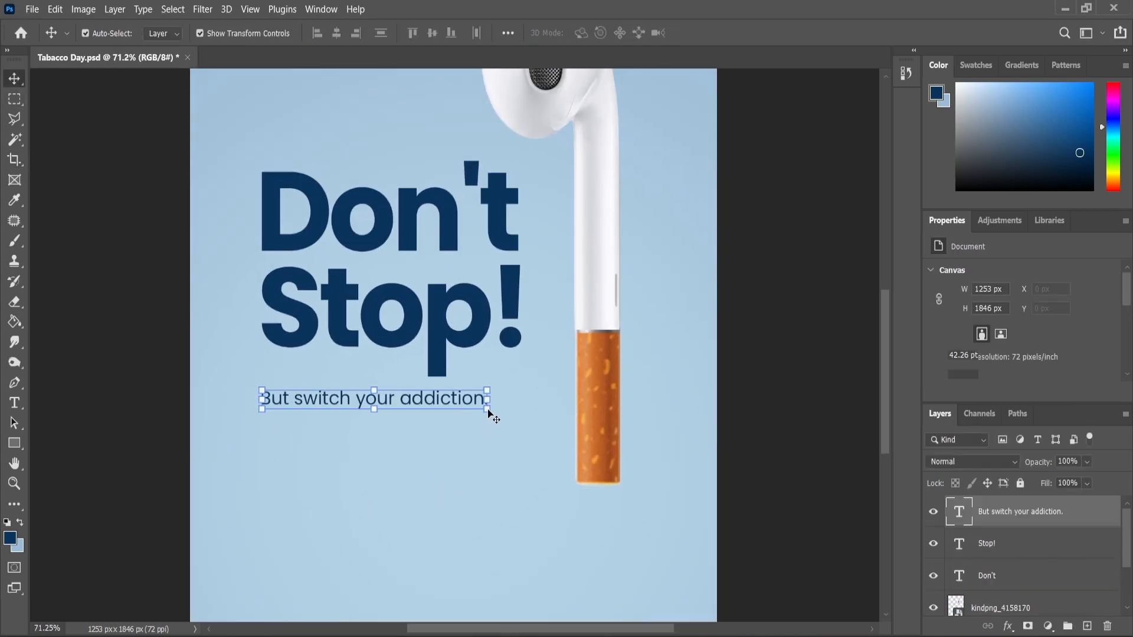
key(ctrl+t)
drag(489, 416, 464, 414)
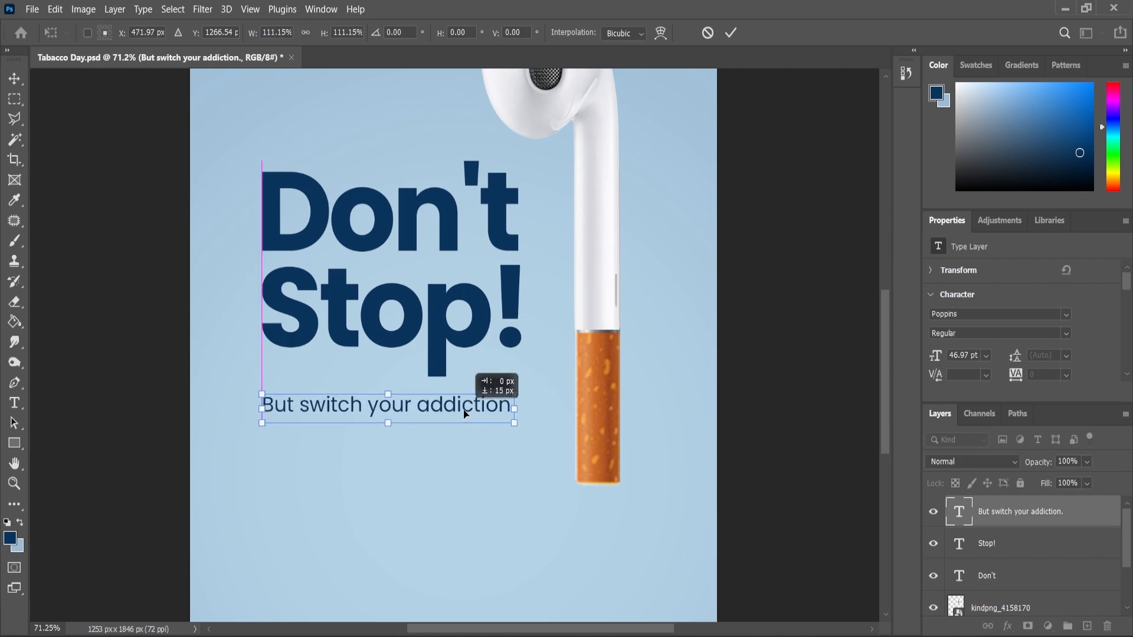
click(15, 88)
Duplicate the tagline layer and place the copy below the original, with its text selected for editing
drag(995, 512, 1087, 624)
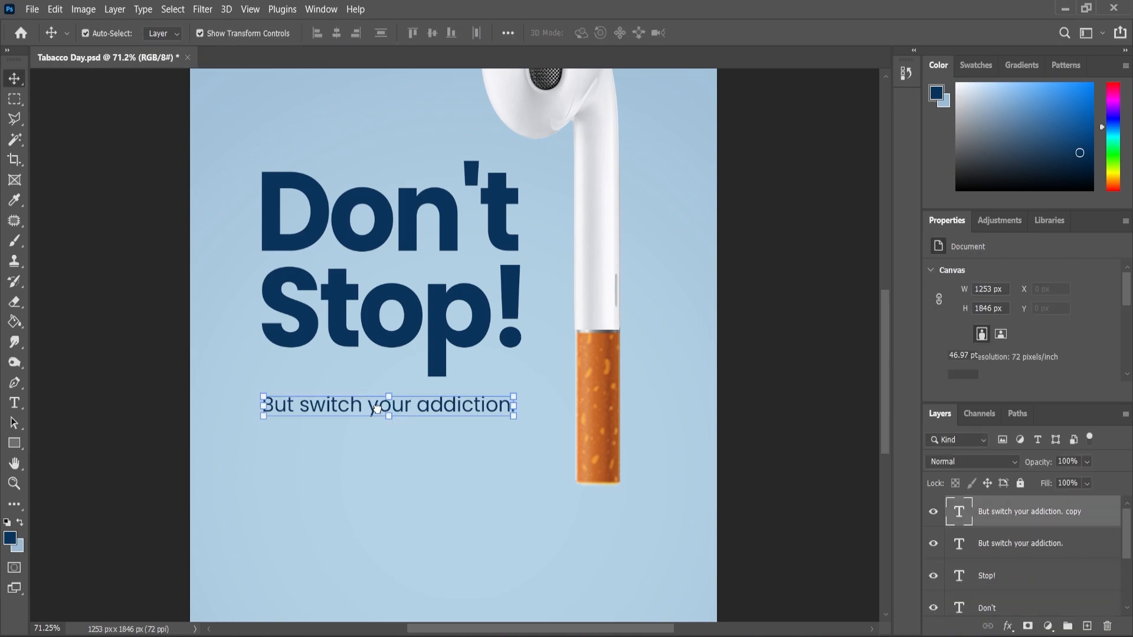
drag(371, 407, 369, 489)
double_click(369, 489)
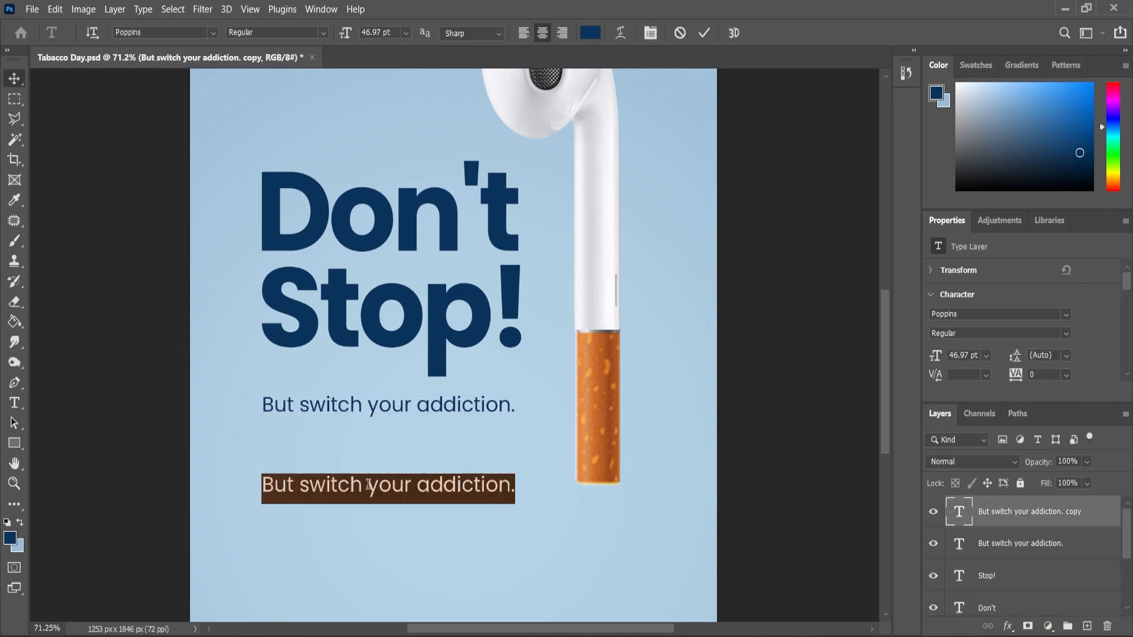
text(WORLD NO )
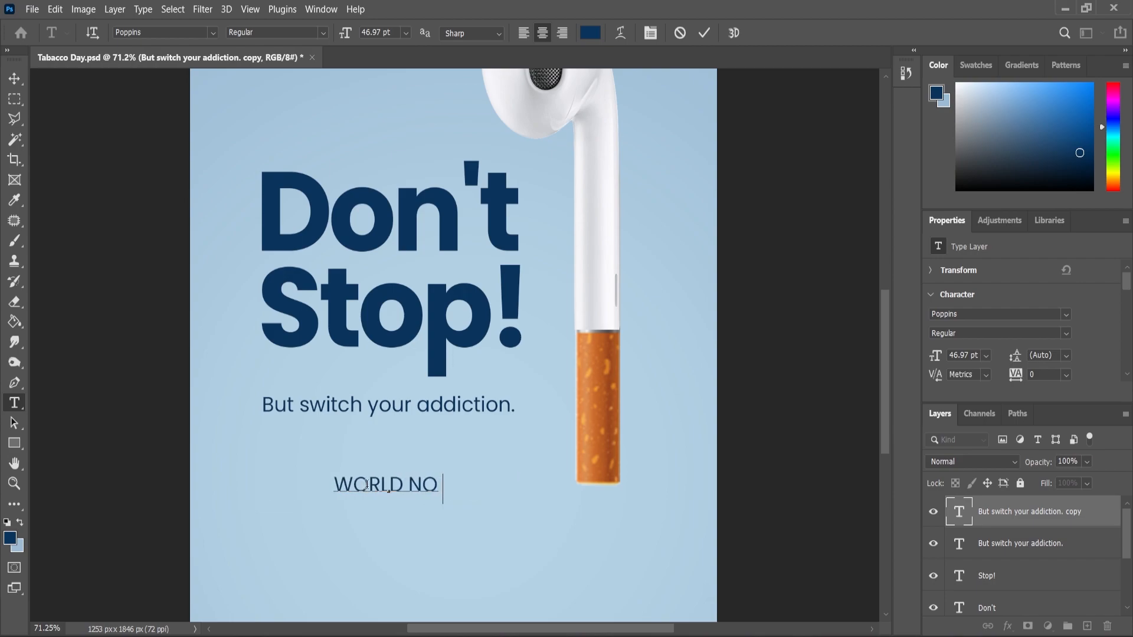
text(TABB)
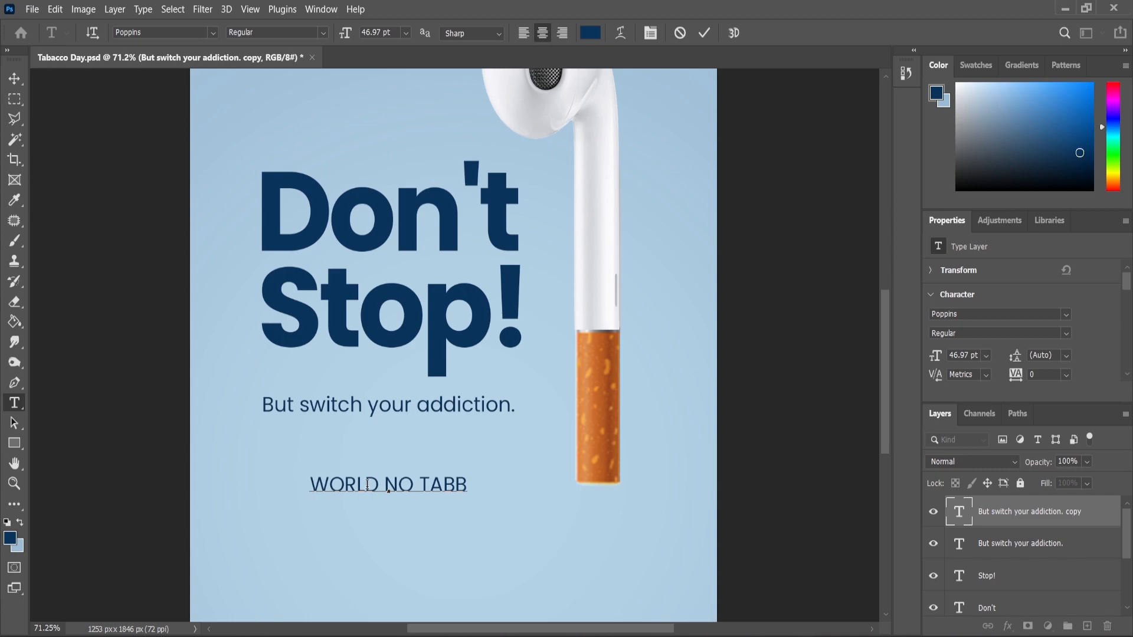
key(BackSpace)
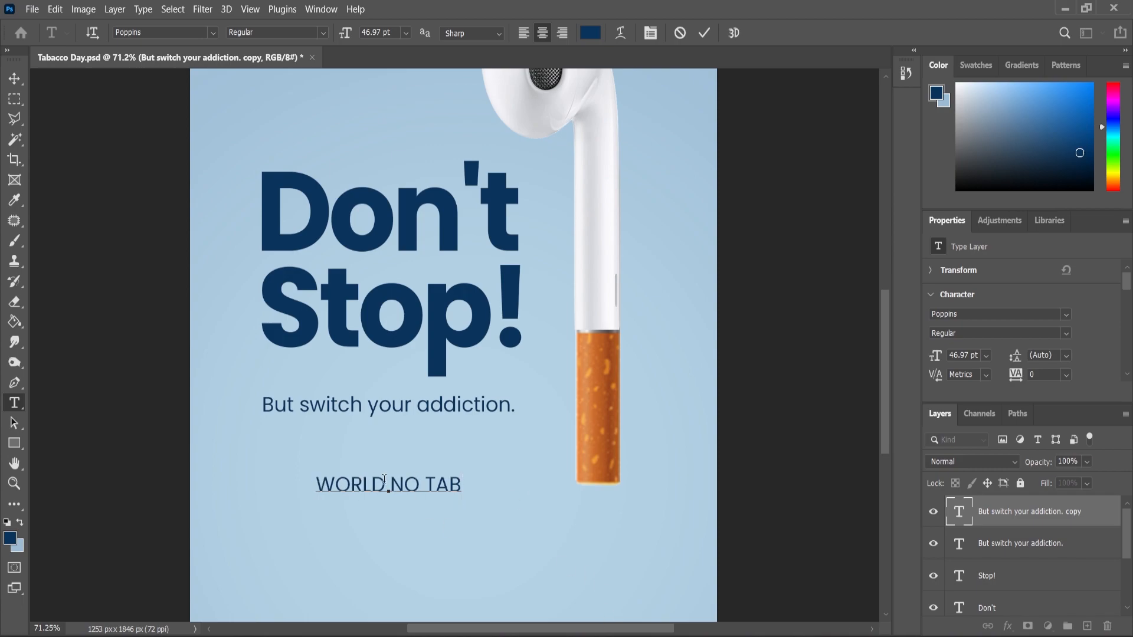
Replace the copied tagline's text with "World No Tabacco Day 2023"
key(ctrl+a)
text(Worl)
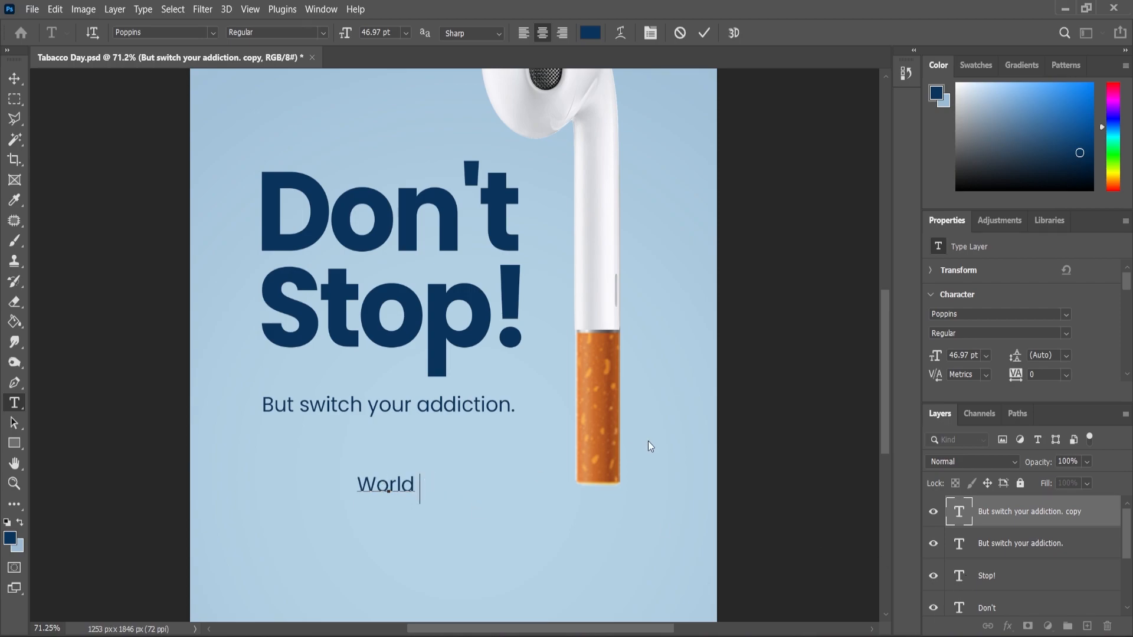
text(d No Tab)
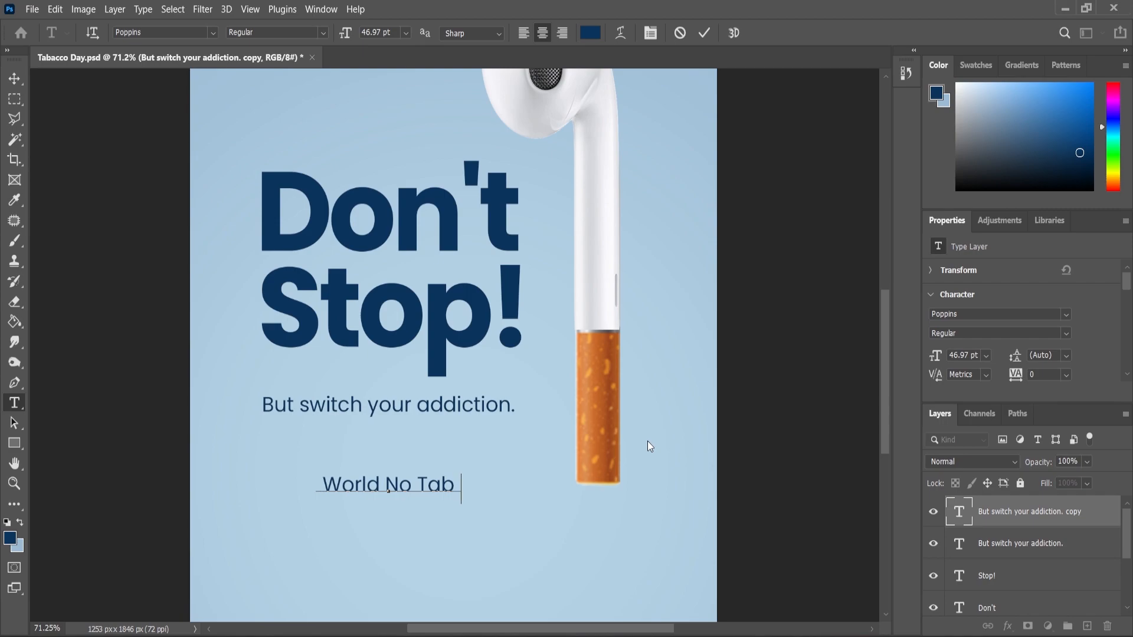
text(acco Day)
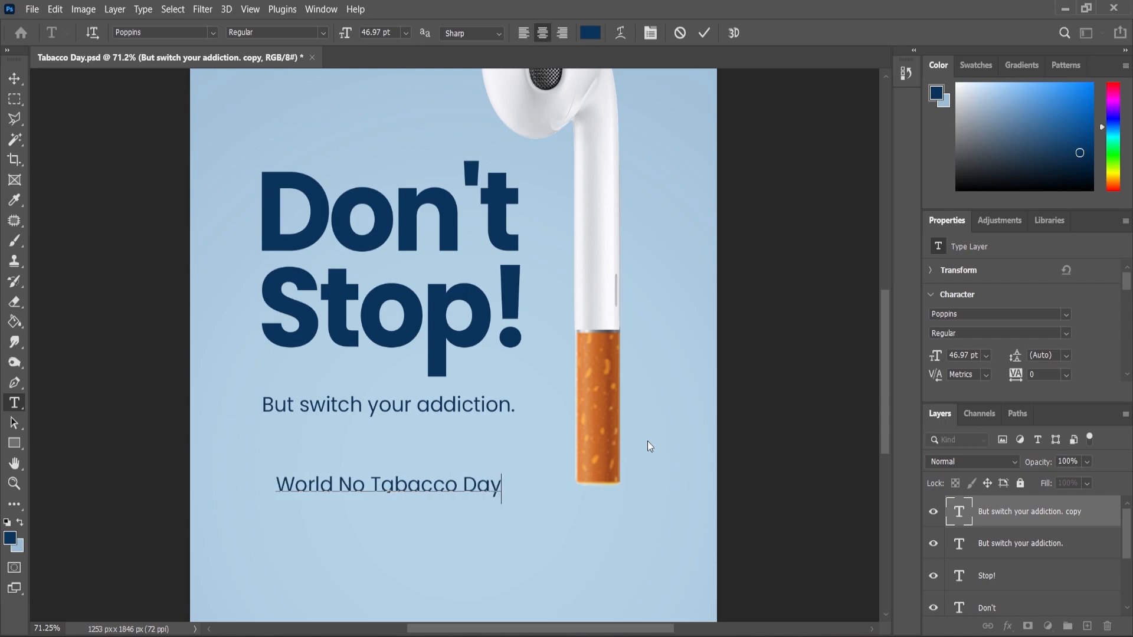
text( 2023)
key(ctrl+Return)
Rotate "World No Tabacco Day 2023" 90° counter-clockwise, shrink it to about 57% and place it vertically to the right of the earbud stem
key(ctrl+t)
right_click(487, 474)
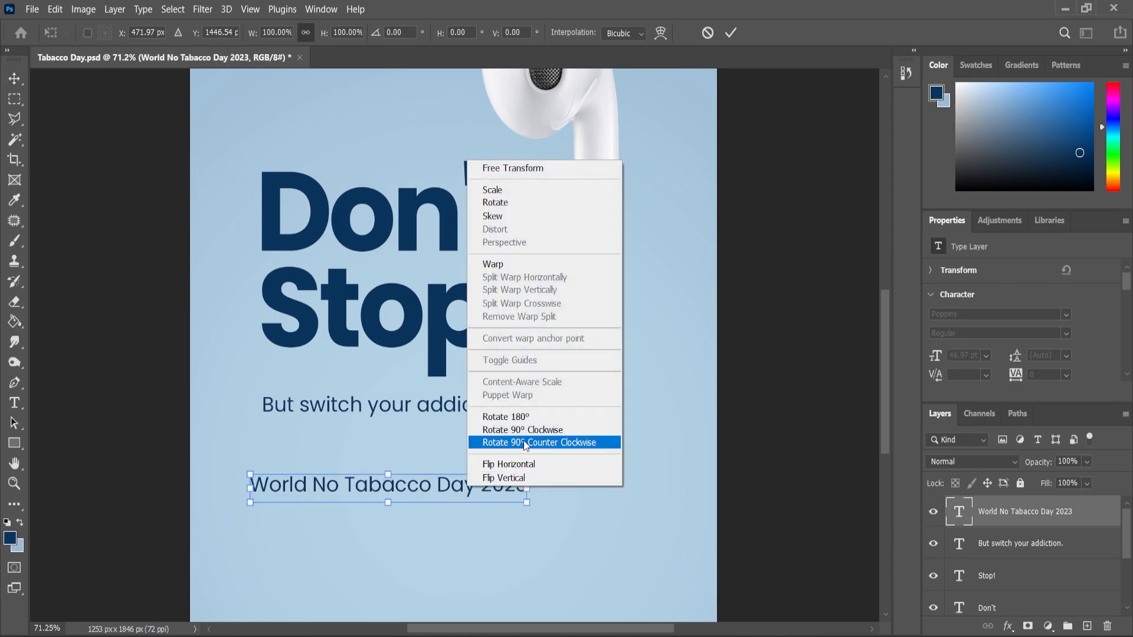
click(523, 430)
key(ctrl+z)
right_click(466, 490)
click(510, 443)
drag(387, 466, 596, 413)
drag(712, 353, 674, 193)
mouse_move(661, 290)
mouse_down()
mouse_move(638, 290)
mouse_move(670, 259)
mouse_move(645, 283)
mouse_up()
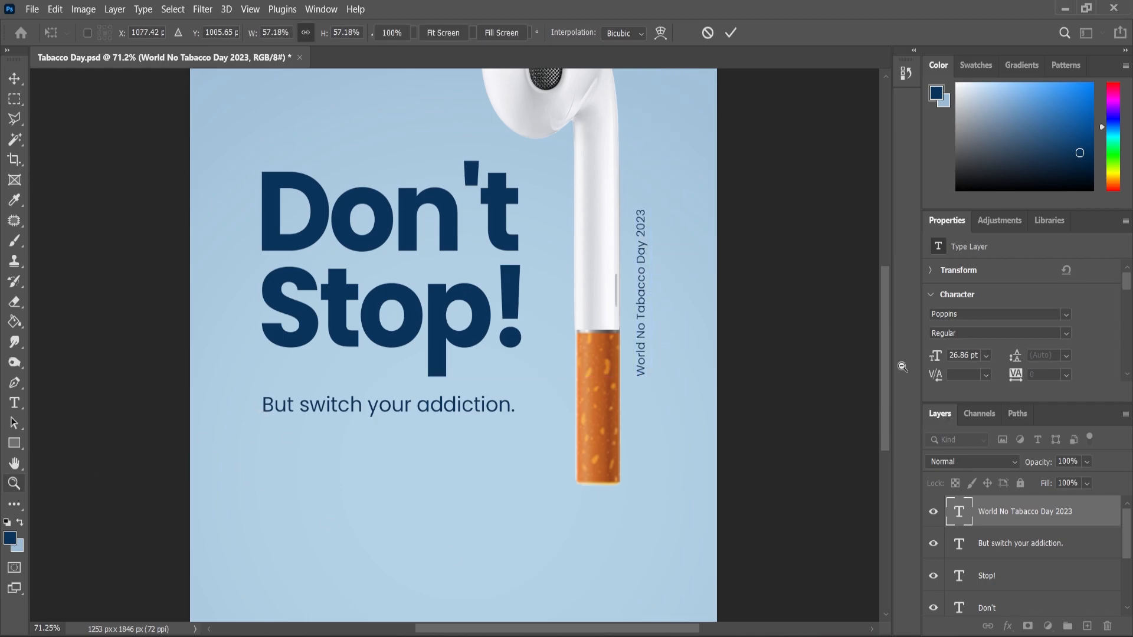
Enlarge the vertical "World No Tabacco Day 2023" line to about 112% and nudge it closer to the stem
drag(946, 418, 635, 224)
drag(588, 333, 608, 324)
click(14, 79)
drag(530, 223, 531, 209)
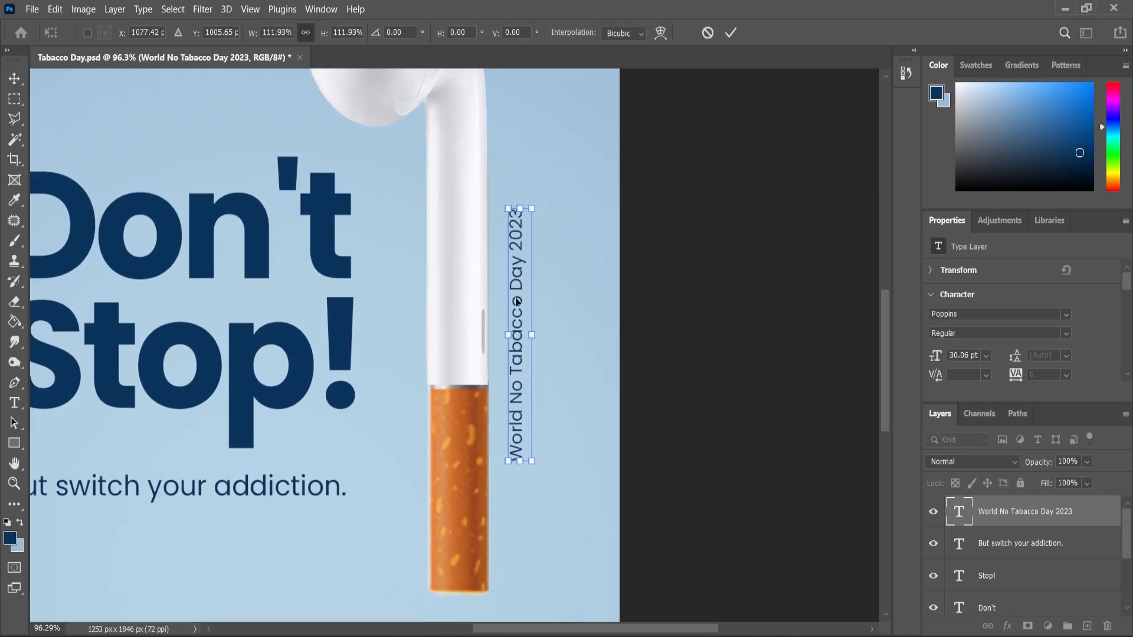
drag(517, 302, 515, 303)
key(ctrl+0)
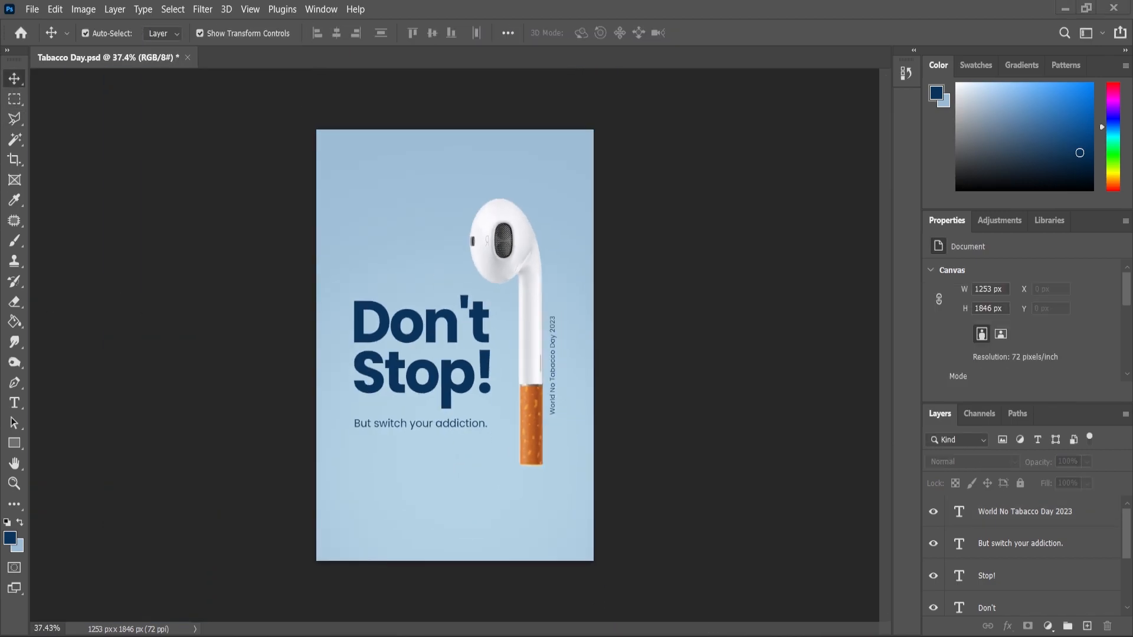
Place the Music-Nodes image from the file folder onto the poster and flip it horizontally
key(alt+Tab)
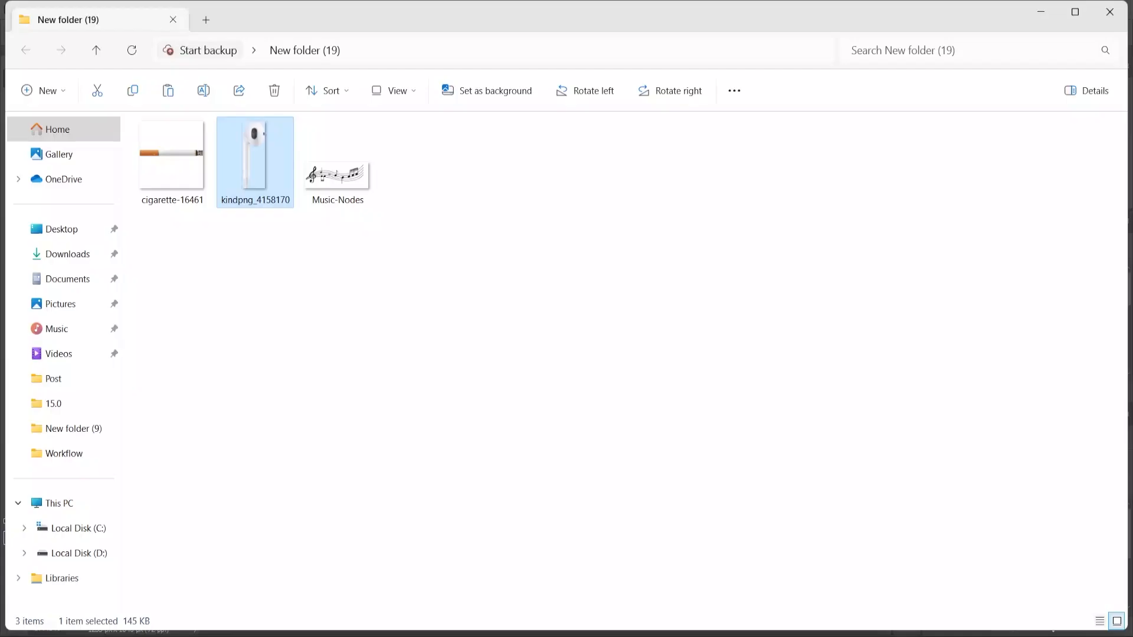
drag(335, 174, 524, 251)
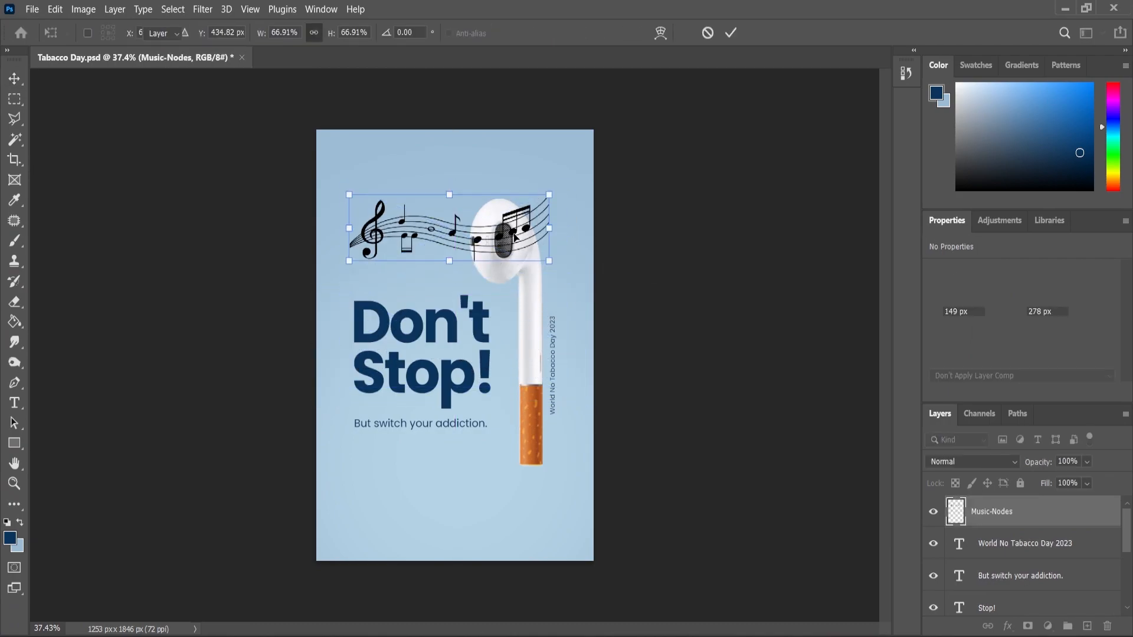
right_click(483, 241)
click(536, 523)
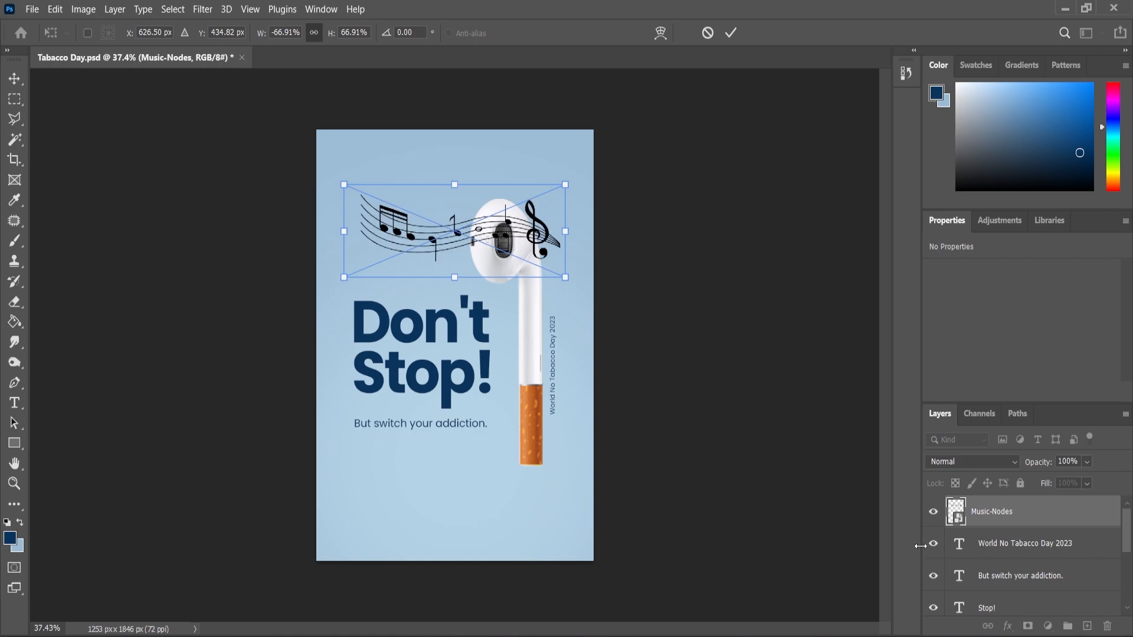
click(1014, 463)
click(1014, 462)
click(1014, 463)
click(984, 254)
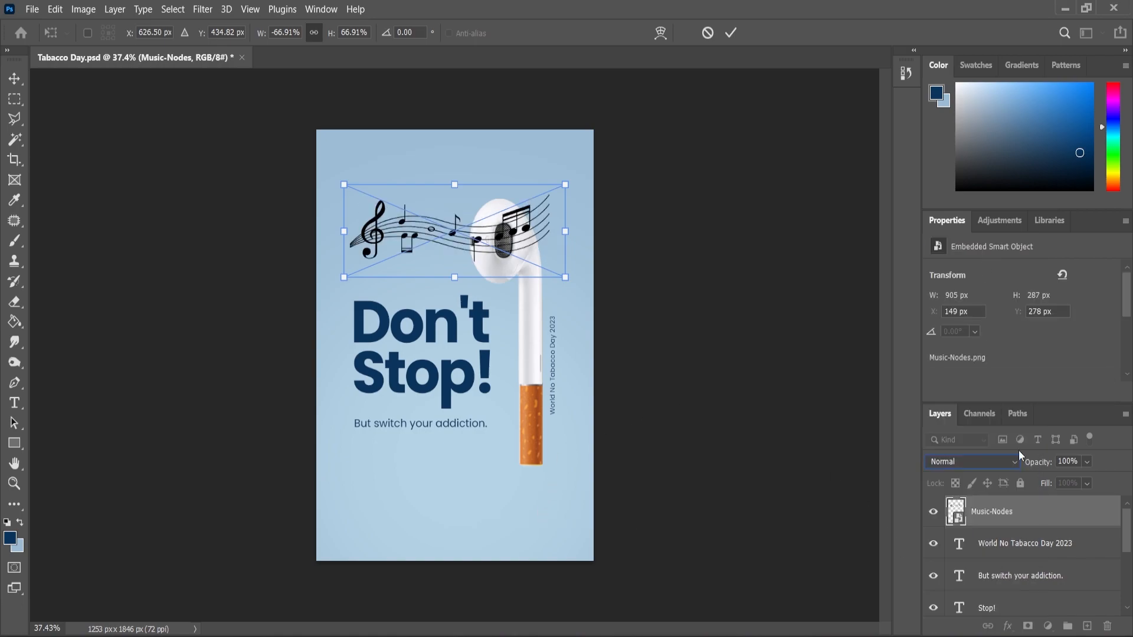
Commit the flipped music notes and apply a white Color Overlay to their layer
click(11, 81)
click(495, 233)
click(416, 254)
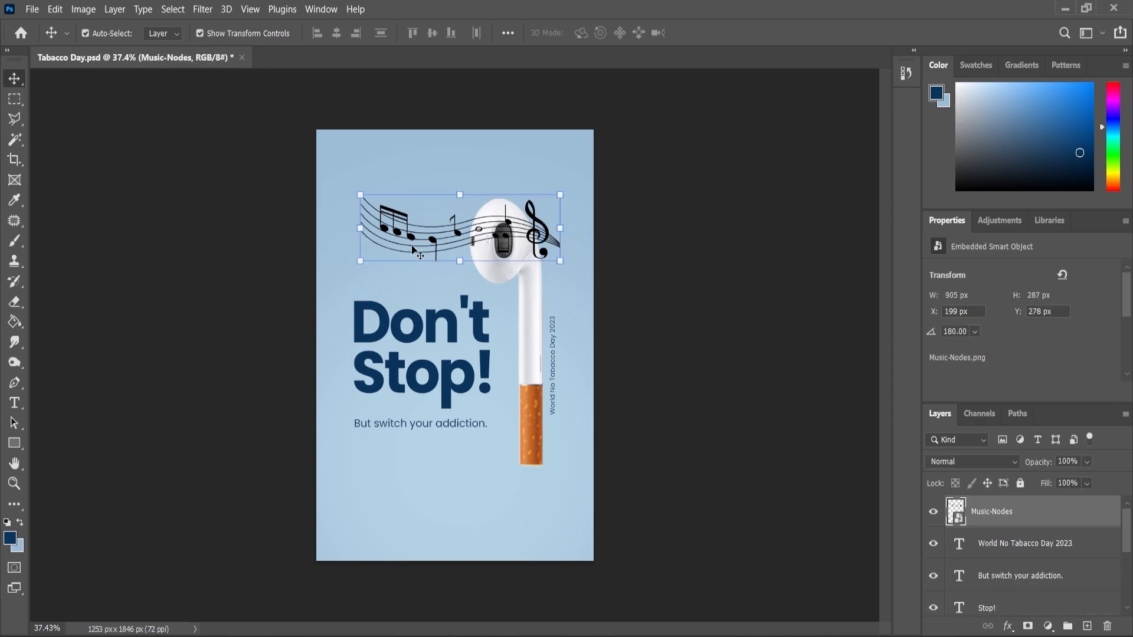
click(1006, 629)
click(1053, 567)
click(1070, 268)
Shrink the music notes to about 43%, tilt them and position the clef end at the earbud's left opening
drag(568, 192, 437, 239)
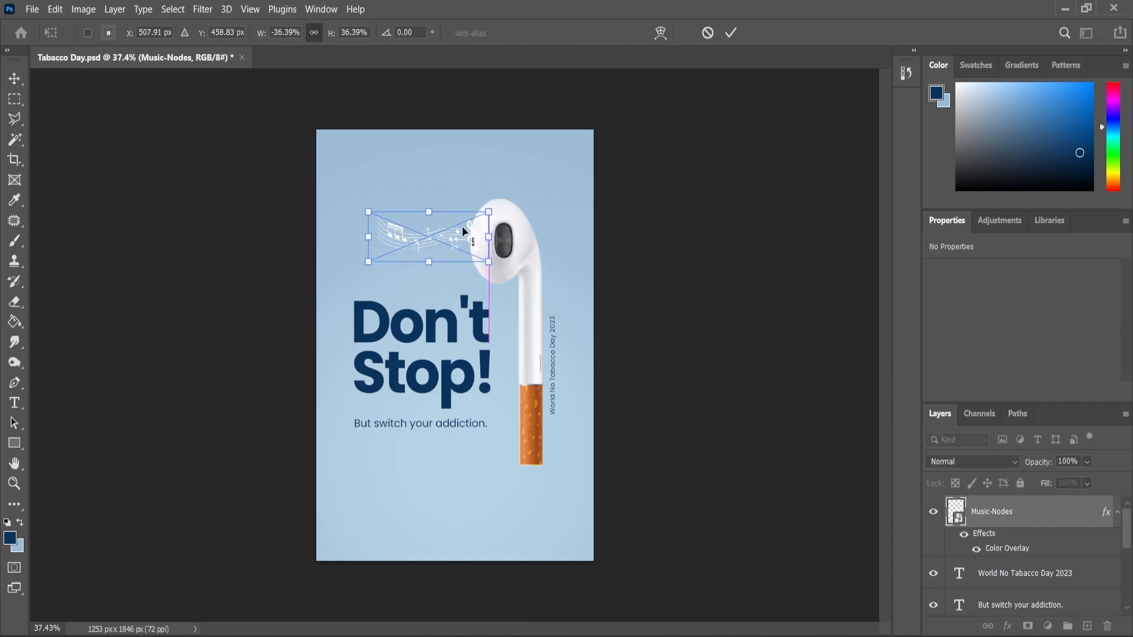
mouse_move(503, 209)
mouse_down()
mouse_move(500, 229)
mouse_move(479, 199)
mouse_move(487, 210)
mouse_up()
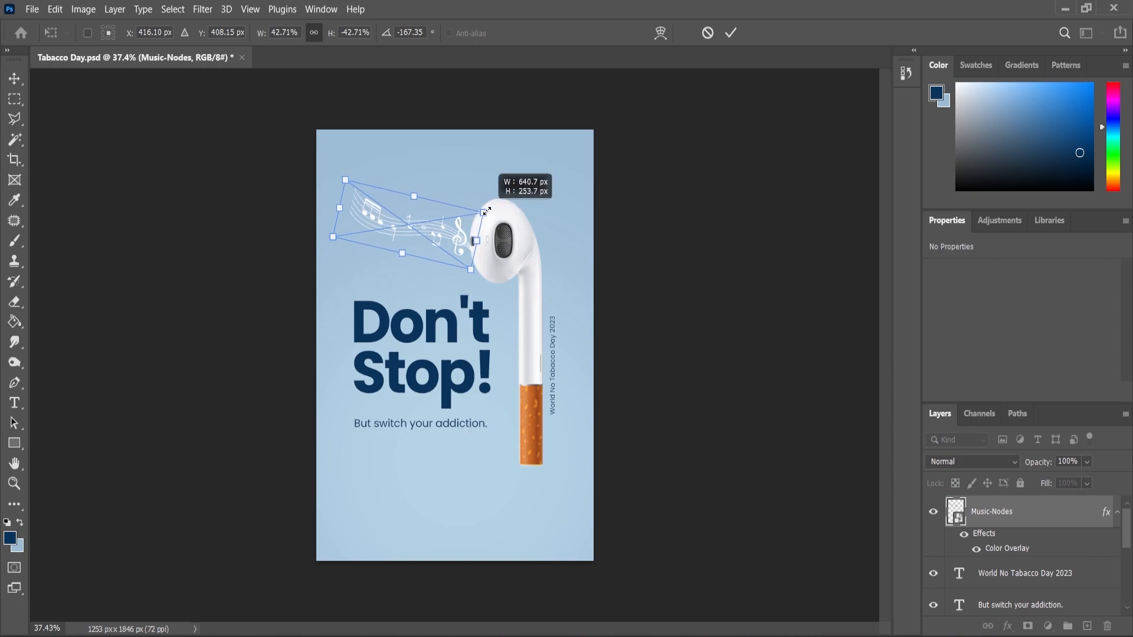
click(16, 80)
scroll(423, 261, up, 3)
click(66, 95)
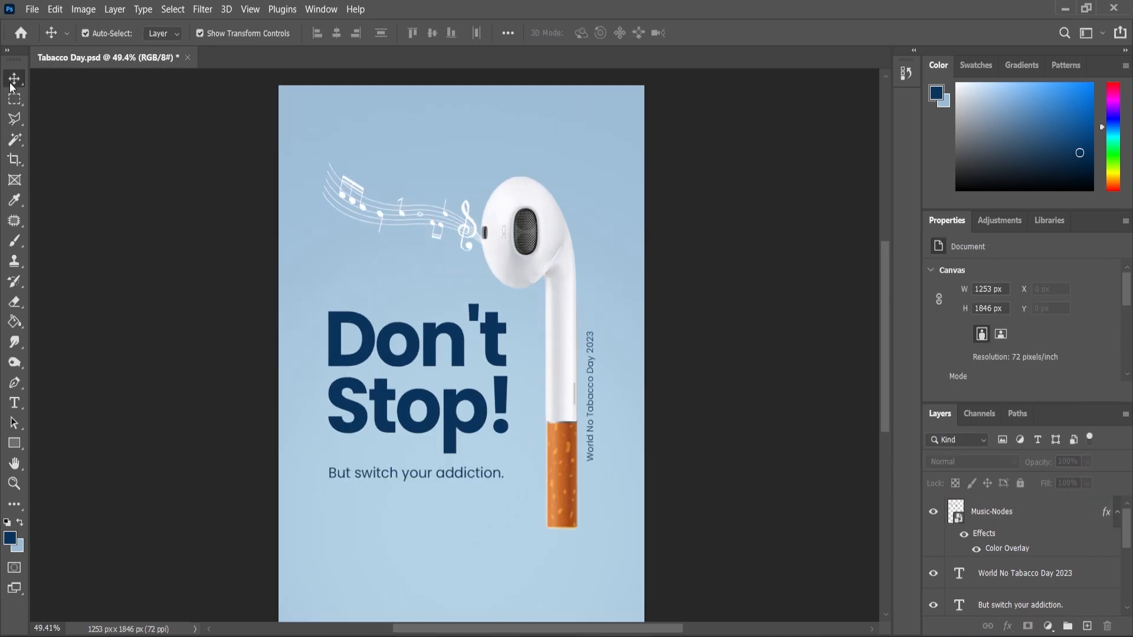
Enlarge the music notes to about 741 px wide so they run from the poster's left edge to the earbud
click(477, 207)
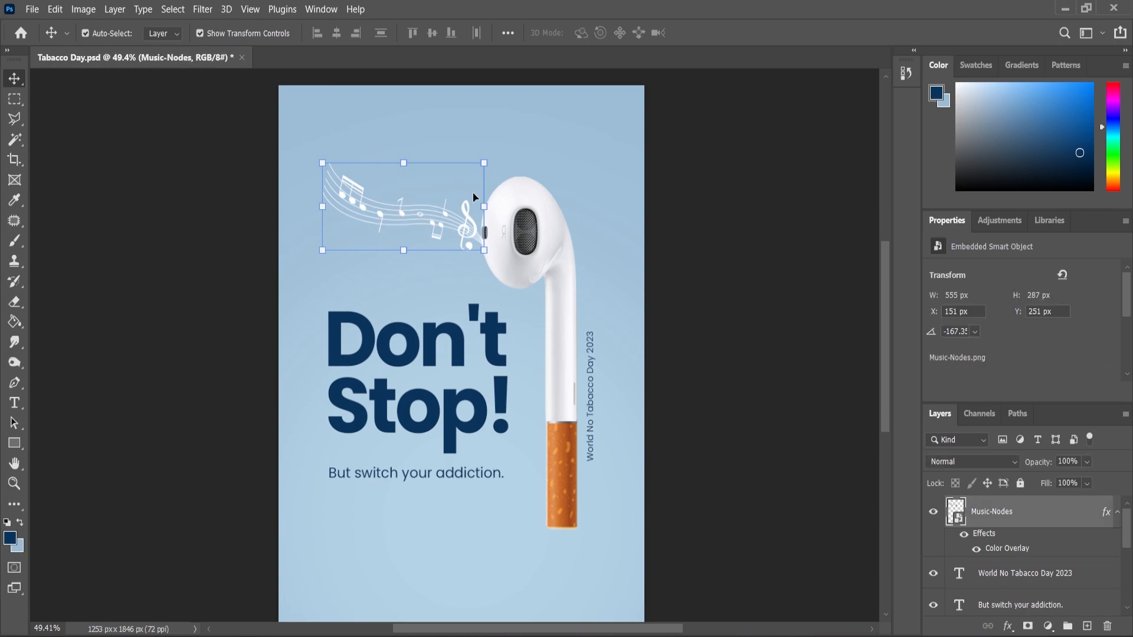
drag(323, 160, 285, 144)
drag(454, 195, 489, 168)
drag(425, 220, 556, 222)
click(16, 484)
click(13, 79)
Reduce the music notes layer's opacity to soften the white
scroll(541, 209, up, 4)
scroll(556, 222, down, 6)
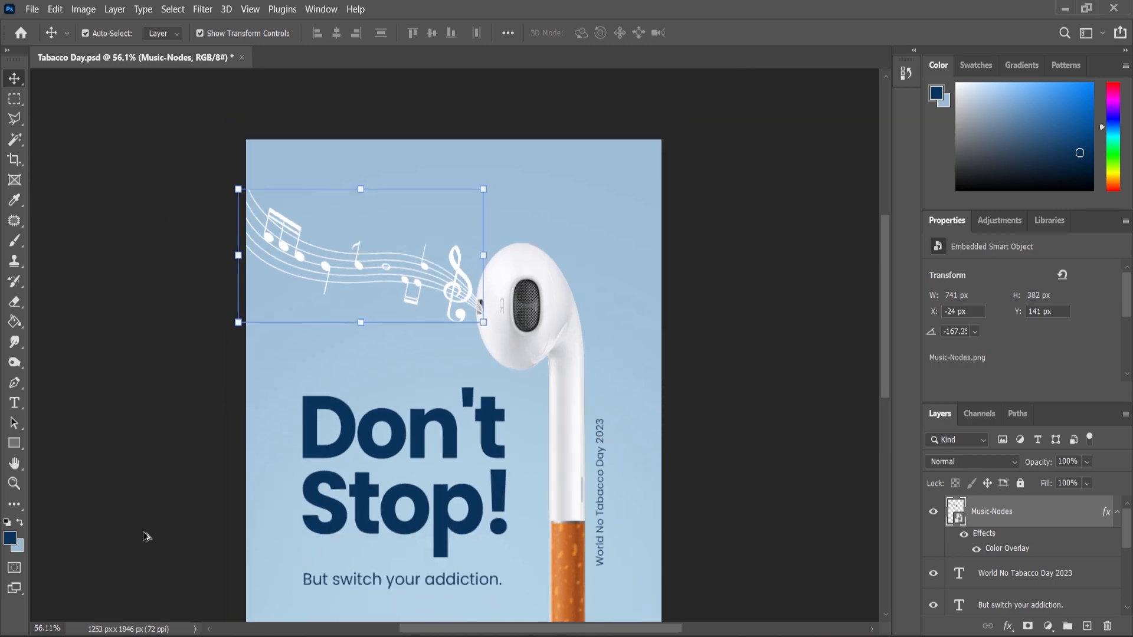
click(12, 489)
drag(1099, 479, 1082, 482)
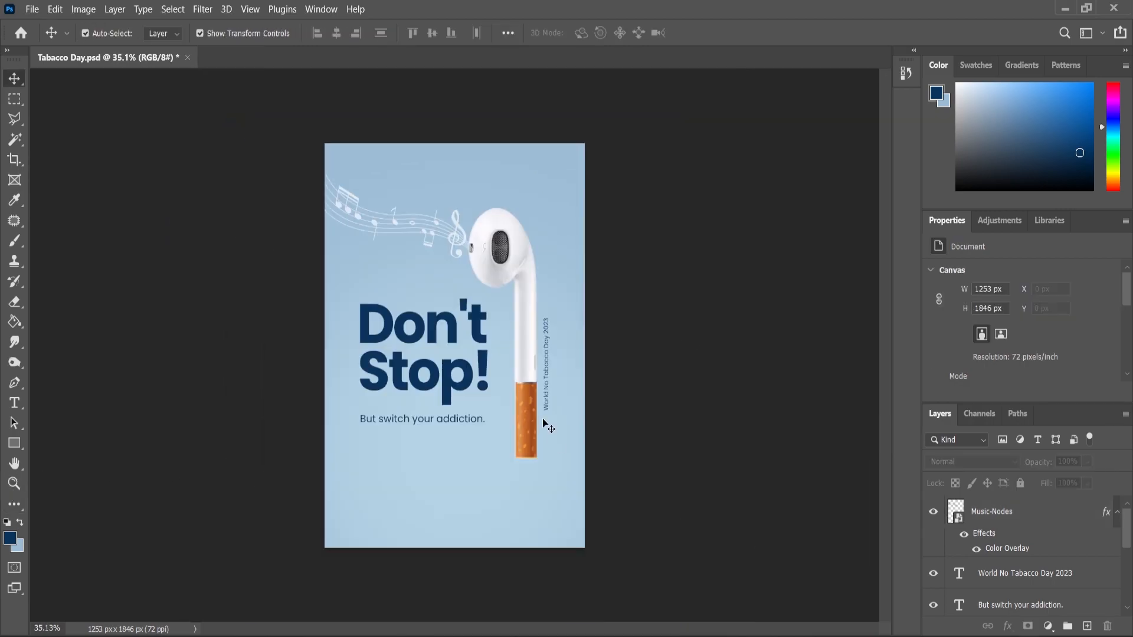
Place the Icons image from the file folder at the poster's lower-left corner, scaled to about 166%
key(alt+Tab)
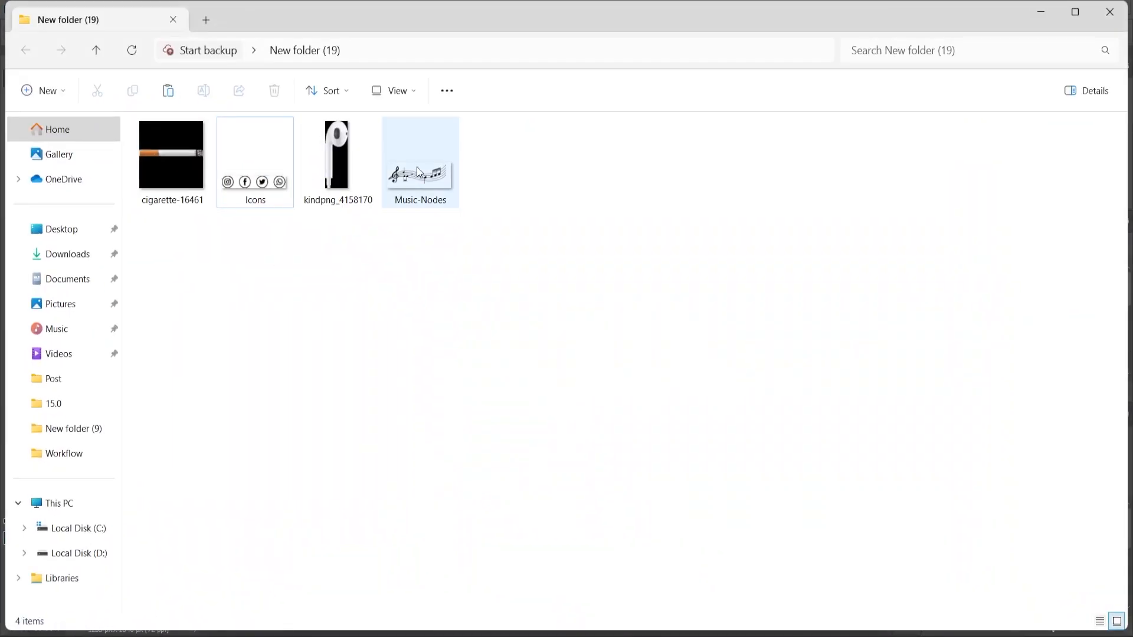
drag(275, 183, 448, 525)
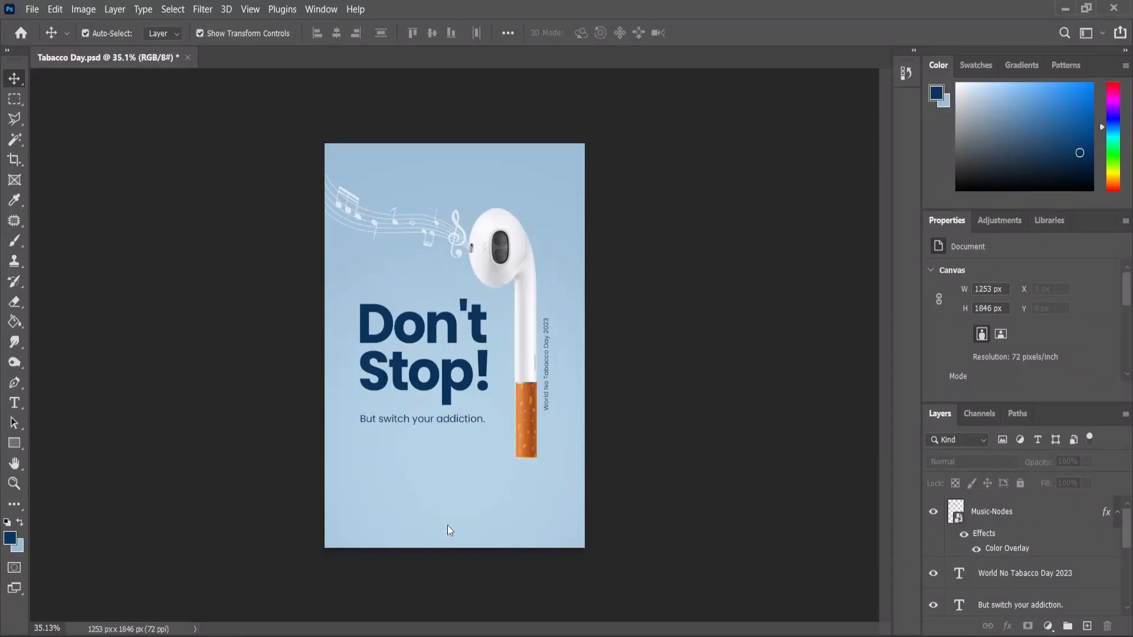
scroll(486, 338, up, 2)
drag(486, 337, 366, 570)
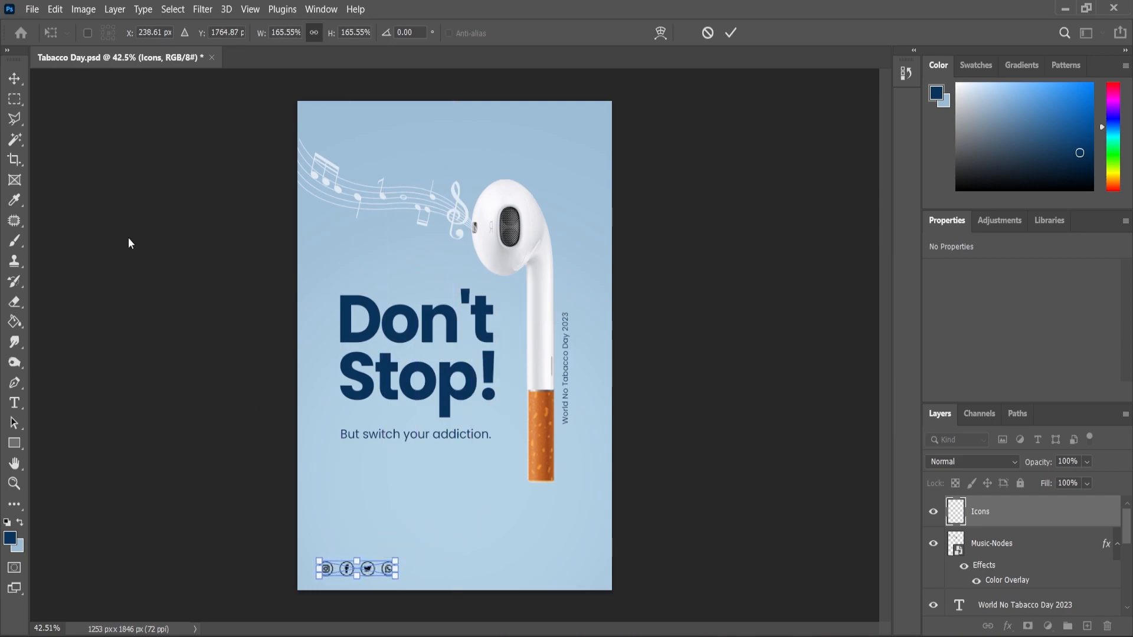
click(11, 82)
Apply a Color Overlay to the social icons using the dark navy foreground color
scroll(243, 555, up, 4)
scroll(435, 405, down, 4)
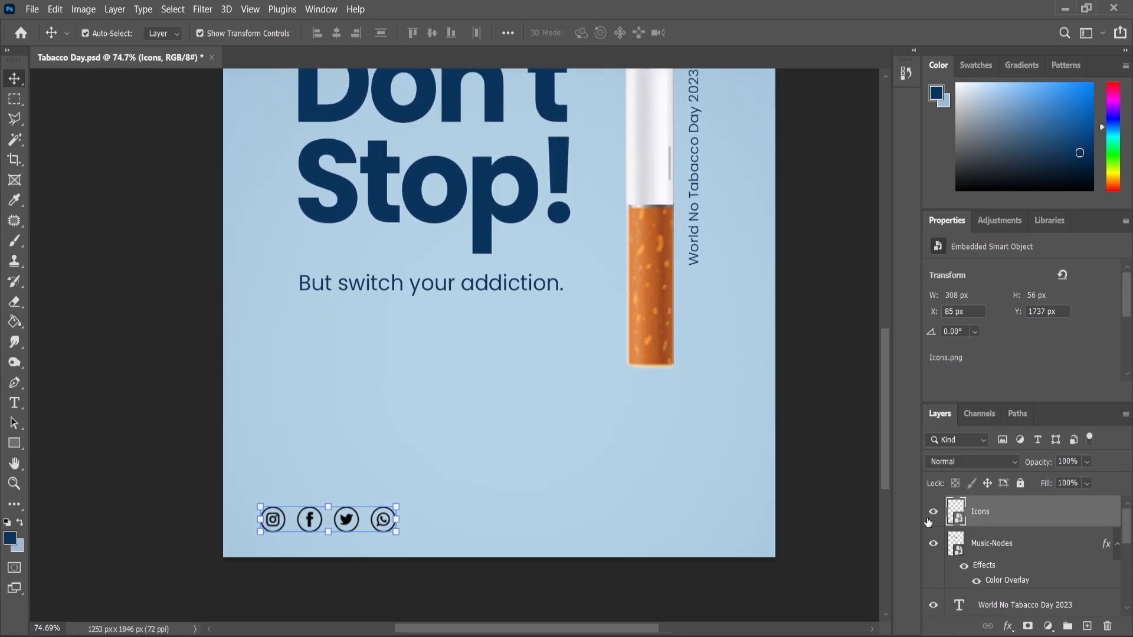
click(1008, 626)
click(1042, 567)
click(906, 294)
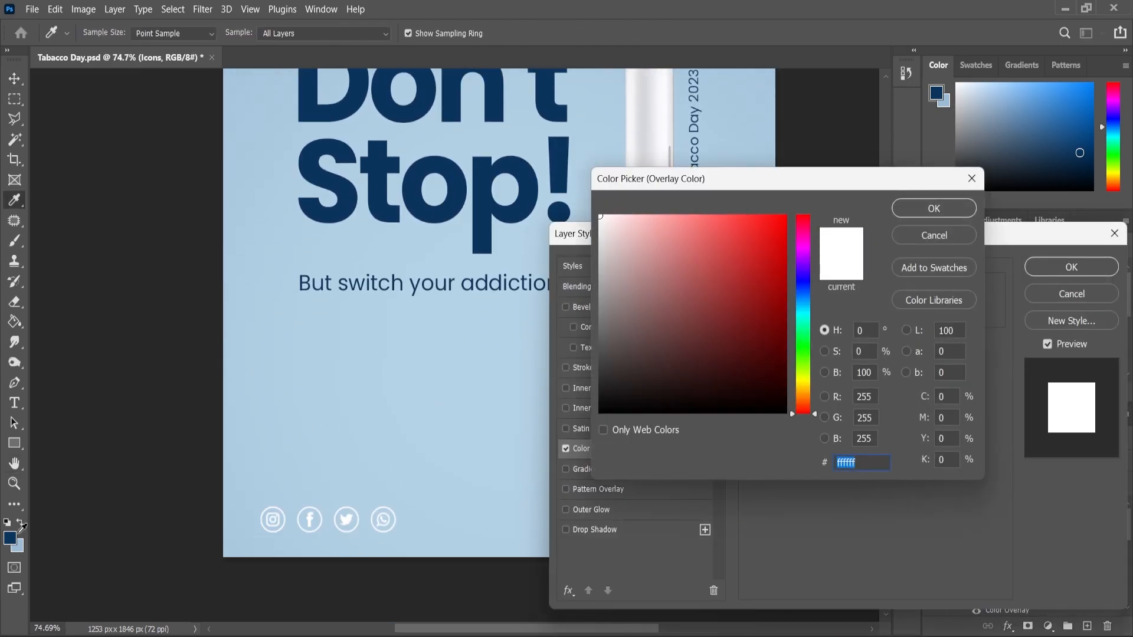
click(10, 537)
click(933, 208)
click(1072, 267)
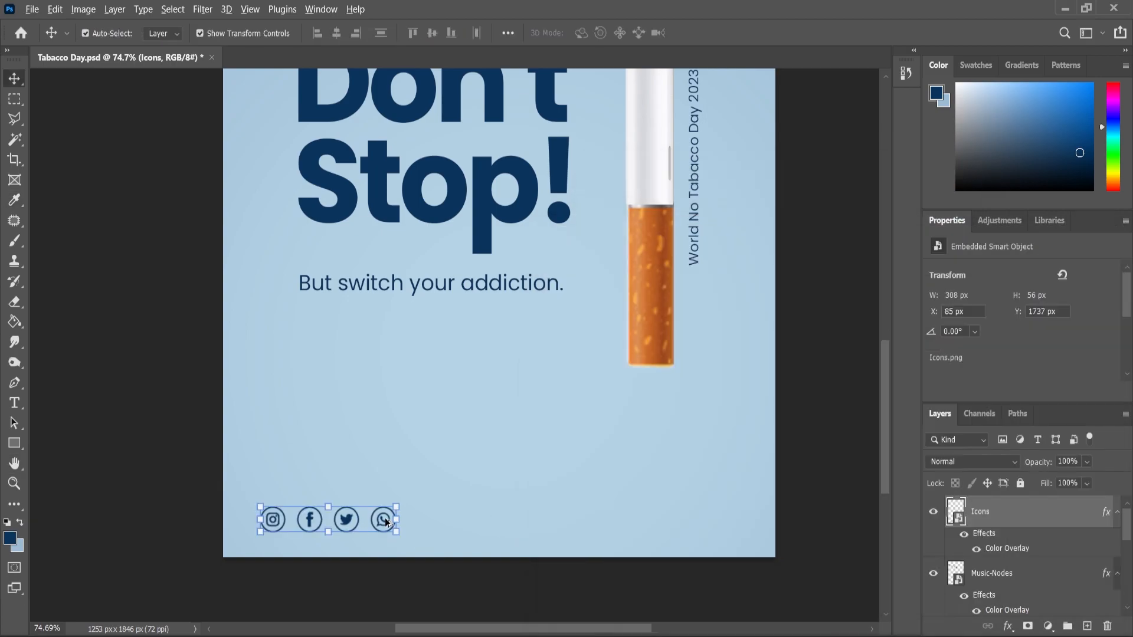
Shrink the social icons and move them to the bottom centre of the poster
scroll(400, 501, up, 2)
drag(401, 501, 529, 520)
key(Return)
Add a text line above the social icons reading "DESIGN BY NET CREATIONZ"
click(411, 424)
text(Des)
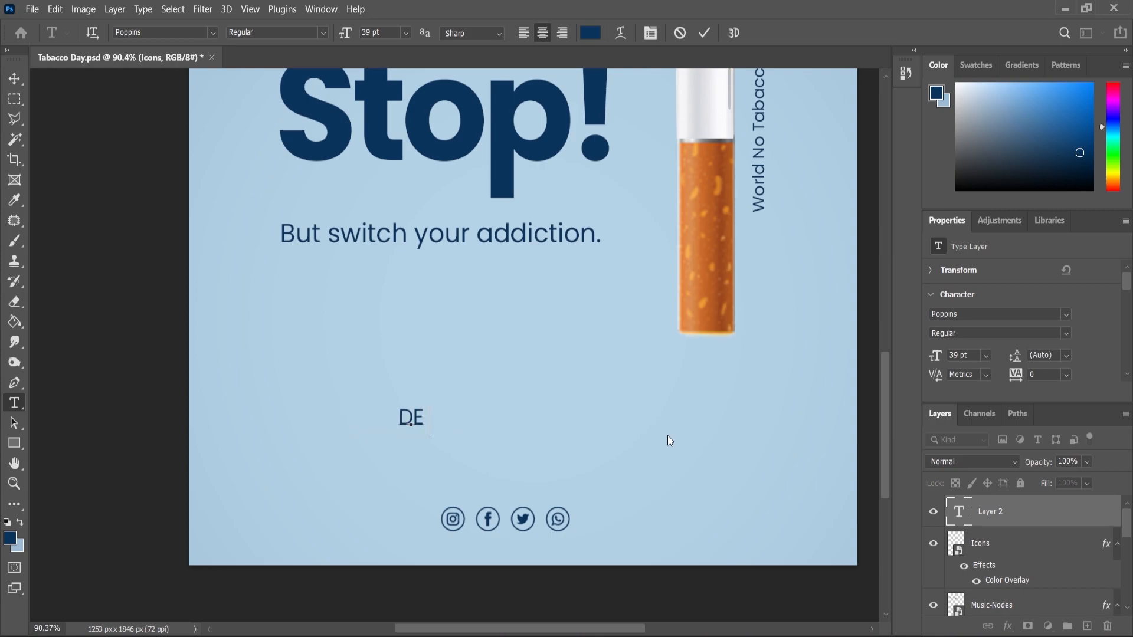
text(IGN BY NET CREATIONZ)
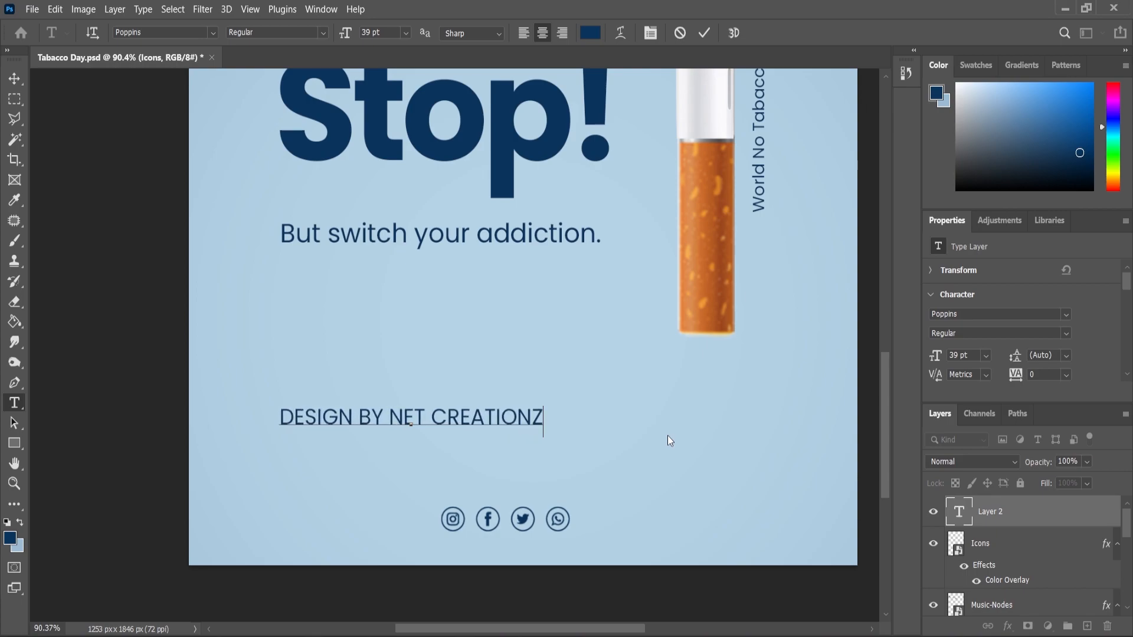
Set the letter spacing of the whole "DESIGN BY NET CREATIONZ" line to 240
key(ctrl+a)
drag(1016, 381, 1026, 382)
click(13, 79)
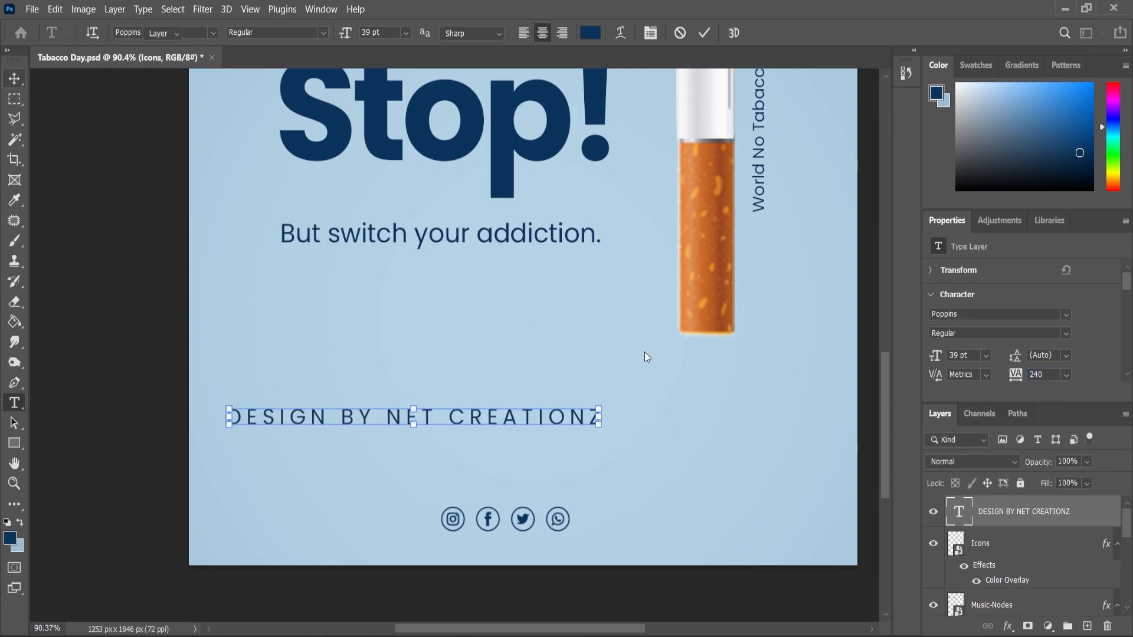
Scale the credit line to about 68% and place it just beneath the social icons with a small gap
drag(606, 406, 595, 555)
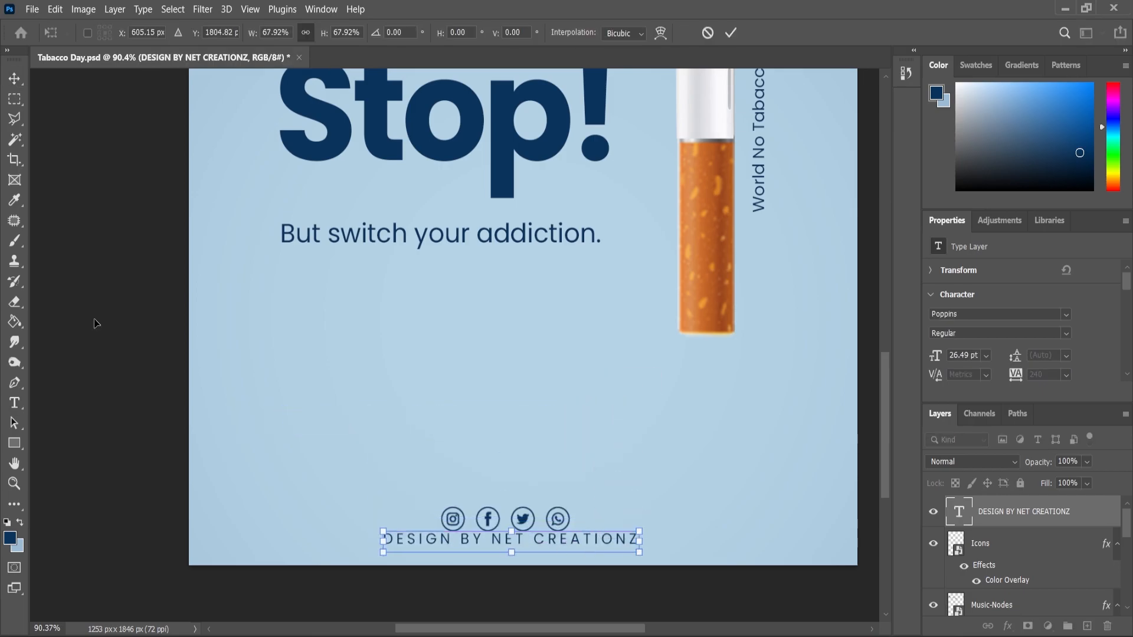
click(15, 81)
scroll(596, 354, down, 5)
scroll(548, 520, up, 13)
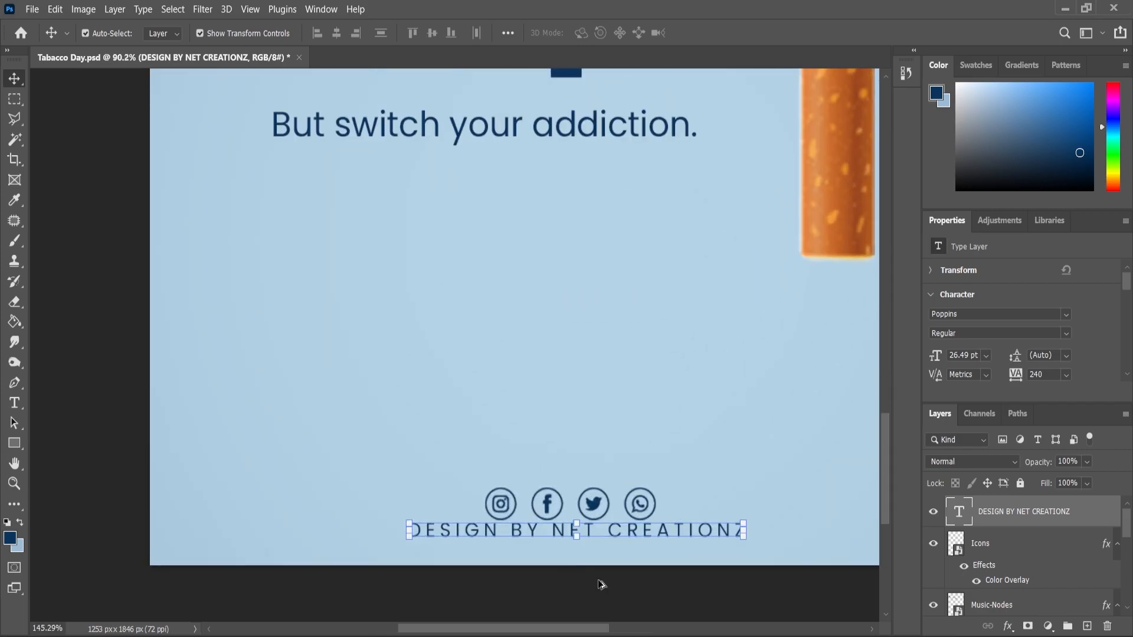
drag(602, 543, 589, 557)
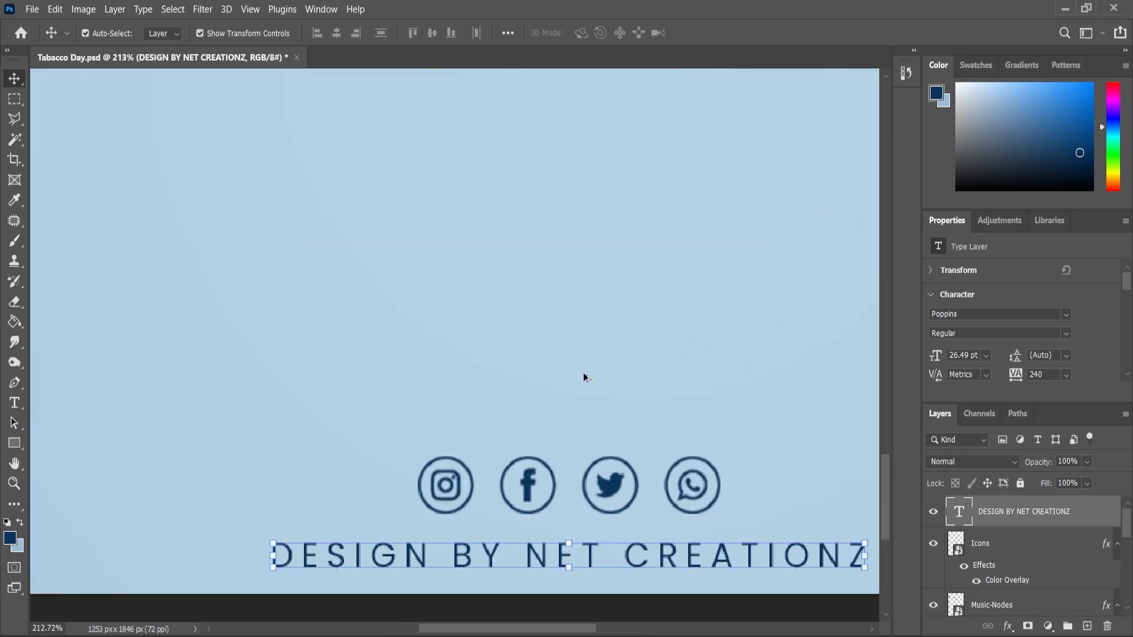
Centre the social icons and credit line together horizontally on the canvas
scroll(583, 374, down, 5)
drag(718, 528, 440, 352)
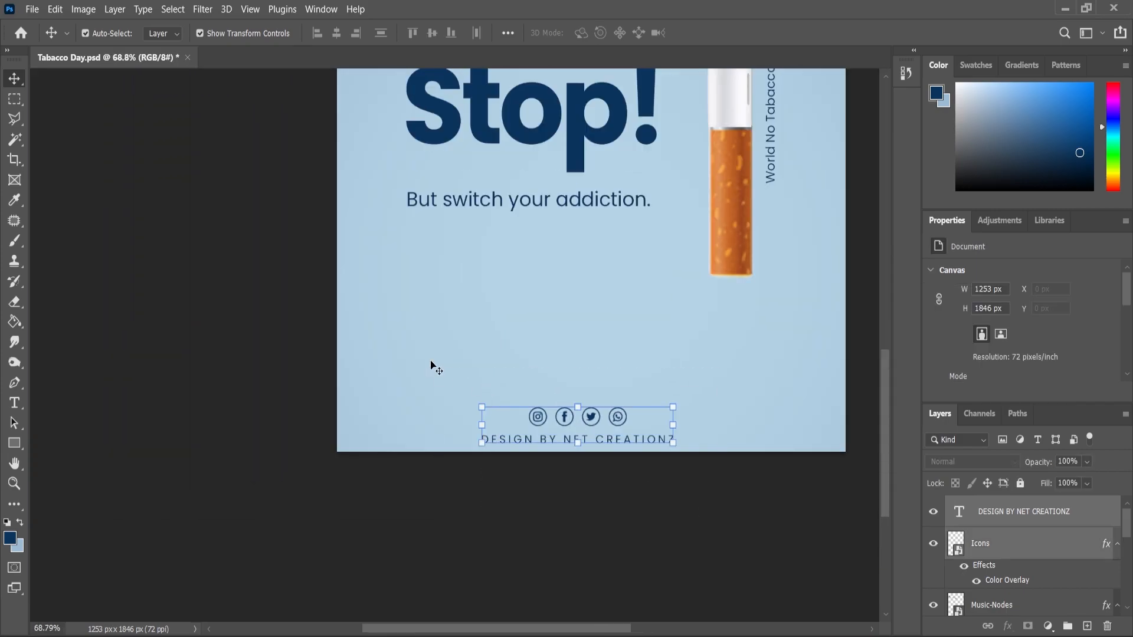
key(ctrl+a)
click(336, 33)
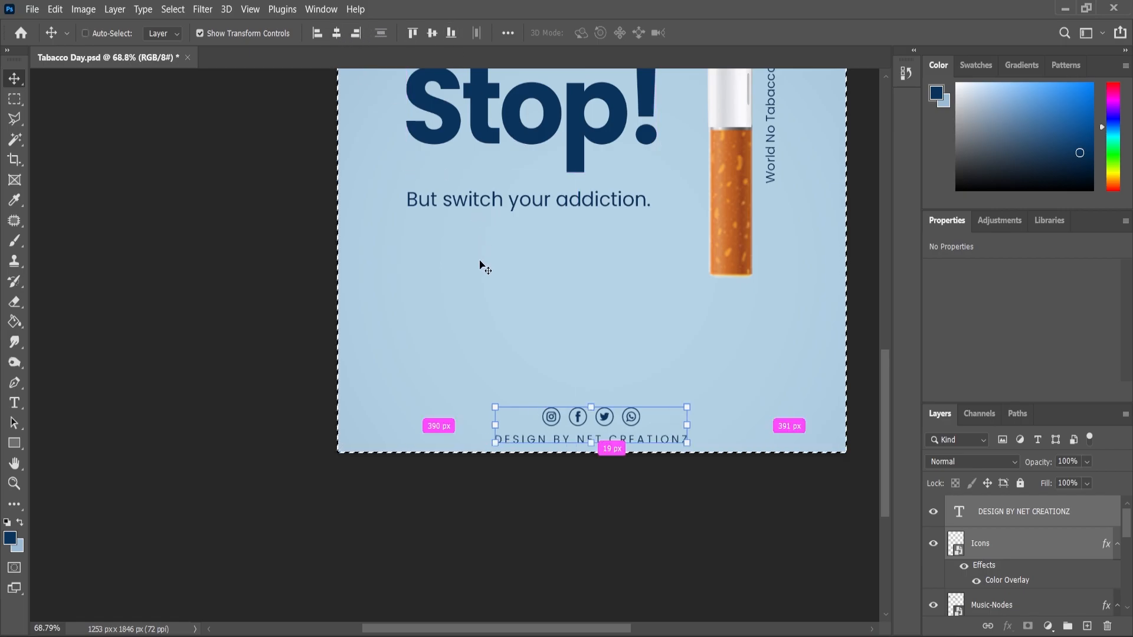
key(ctrl+d)
Set the credit line's font weight to Poppins Medium
scroll(563, 397, down, 2)
scroll(518, 547, down, 1)
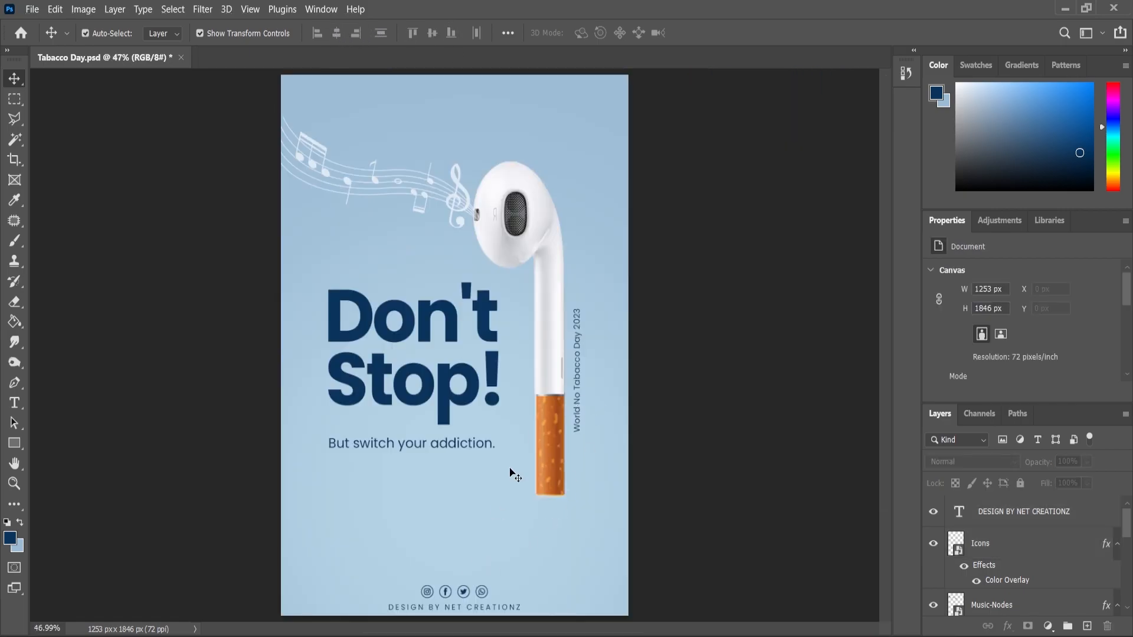
scroll(494, 509, up, 9)
scroll(472, 413, down, 5)
drag(467, 272, 467, 256)
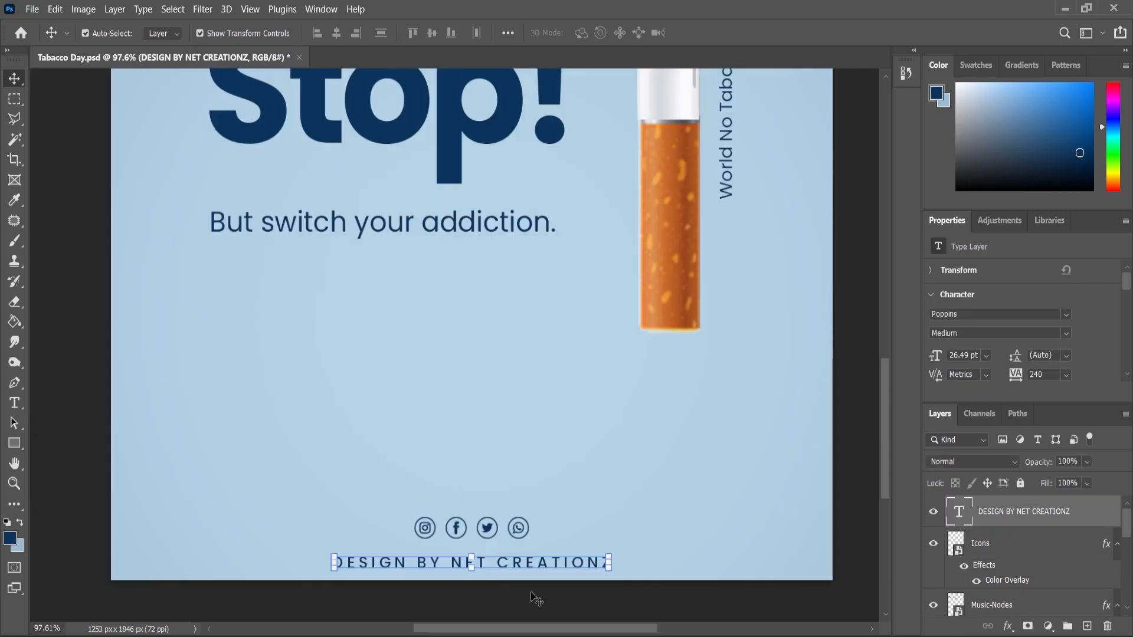
scroll(472, 558, up, 4)
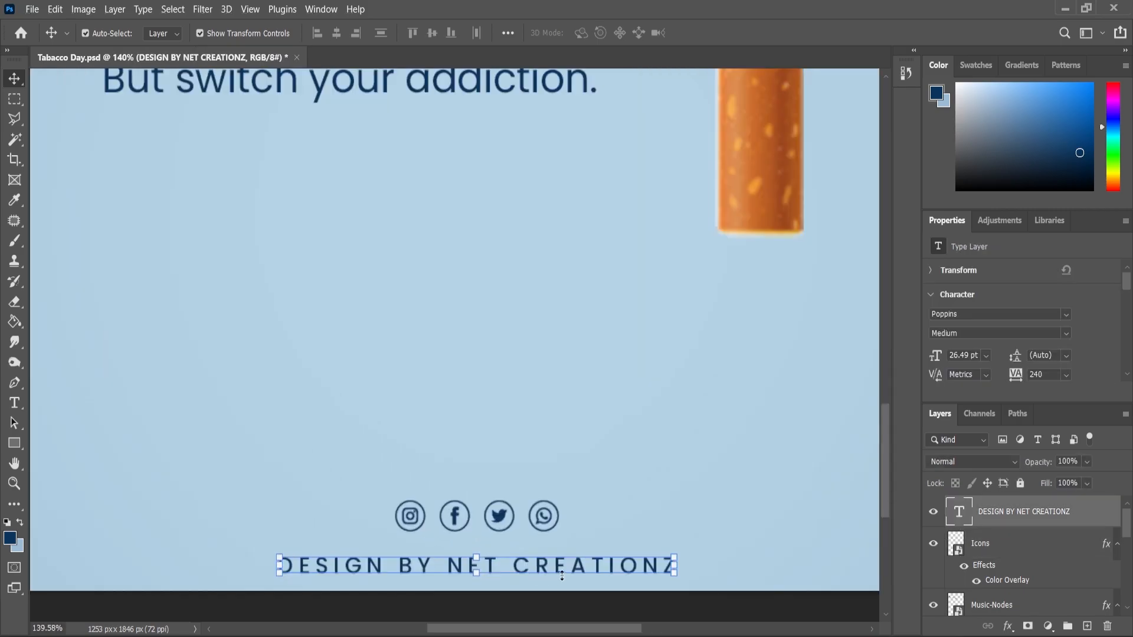
Correct the credit line's wording to "DESIGN BY NEET CREATIONZ"
scroll(560, 575, down, 1)
click(15, 403)
click(485, 544)
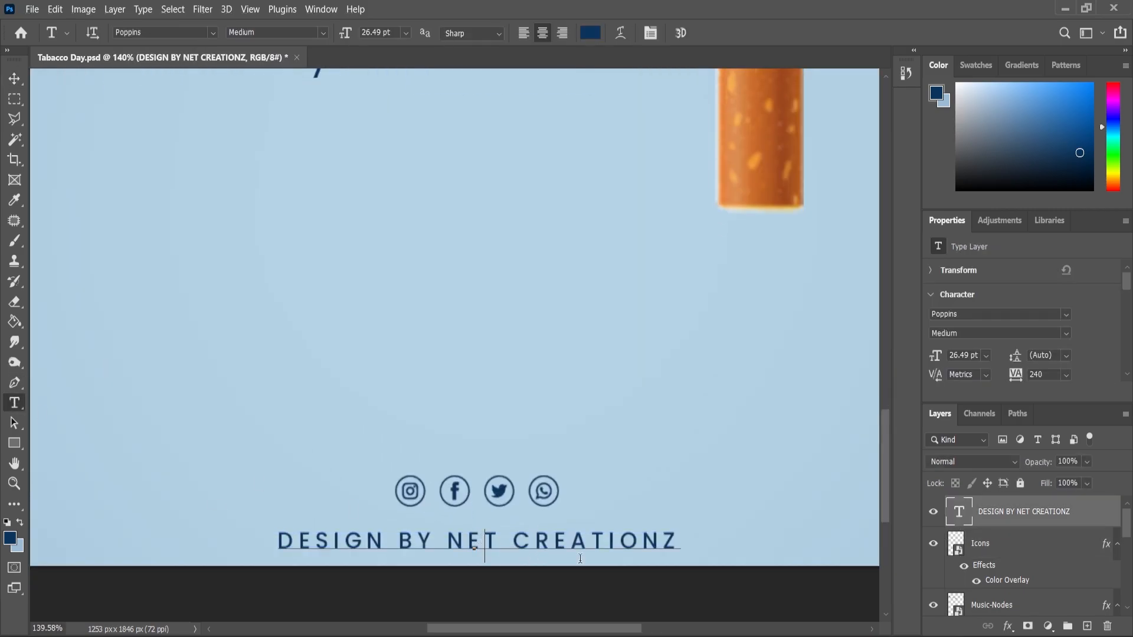
text(E)
click(14, 77)
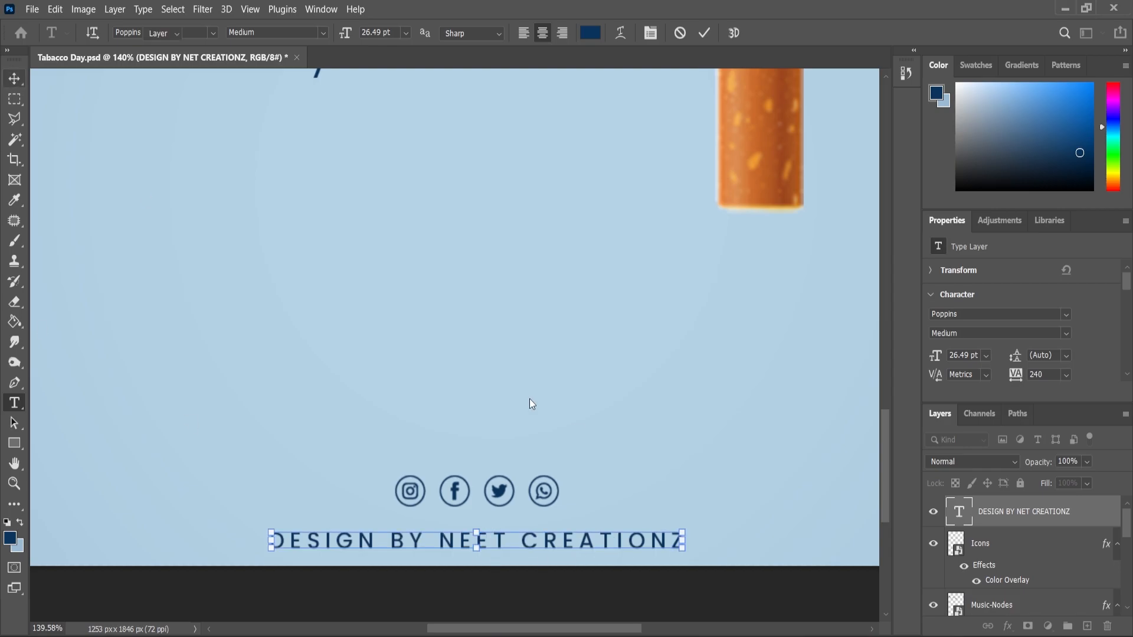
Add a Levels adjustment above all layers with input levels 2, 0.90 and 244, and compare the poster with and without it
scroll(508, 450, down, 12)
scroll(575, 416, up, 2)
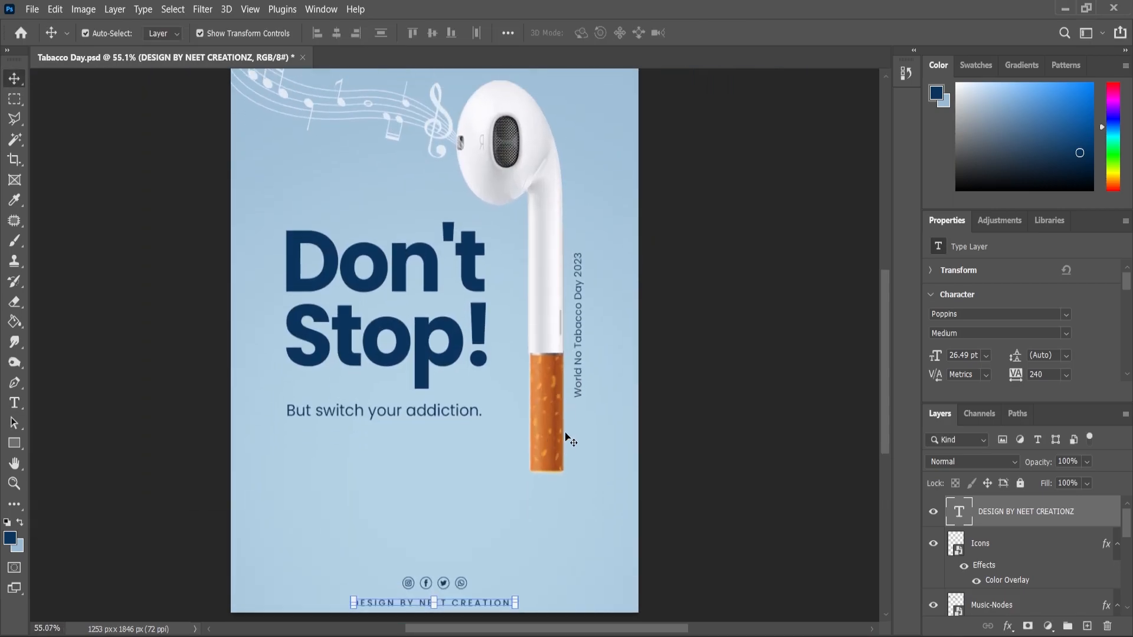
scroll(568, 435, down, 2)
click(1055, 630)
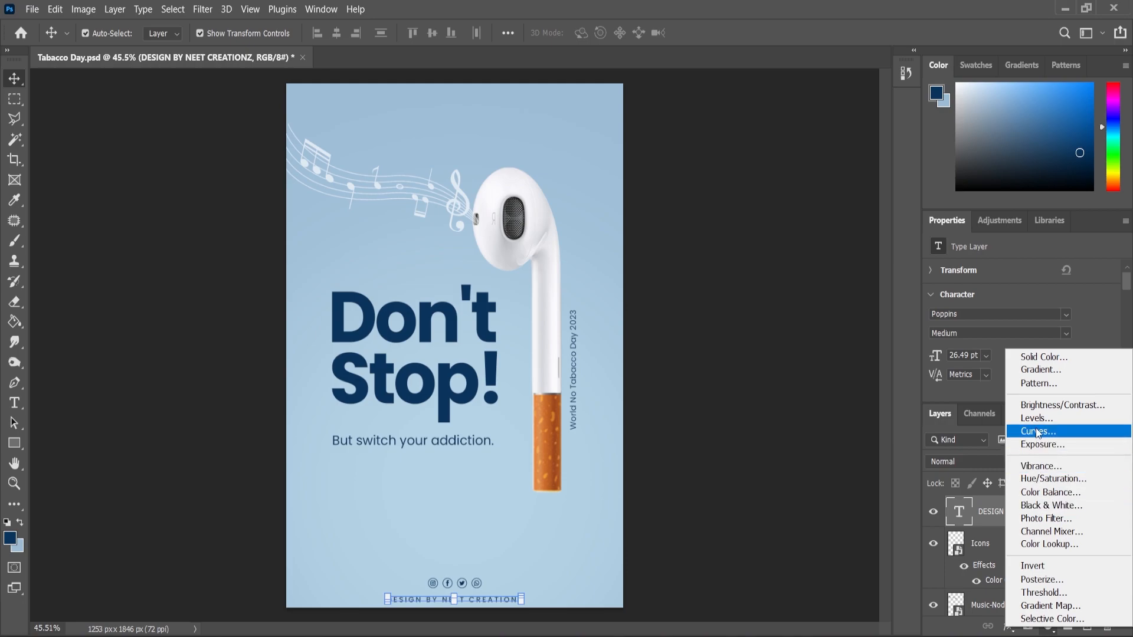
click(1035, 430)
drag(1036, 335, 1038, 335)
drag(953, 335, 954, 335)
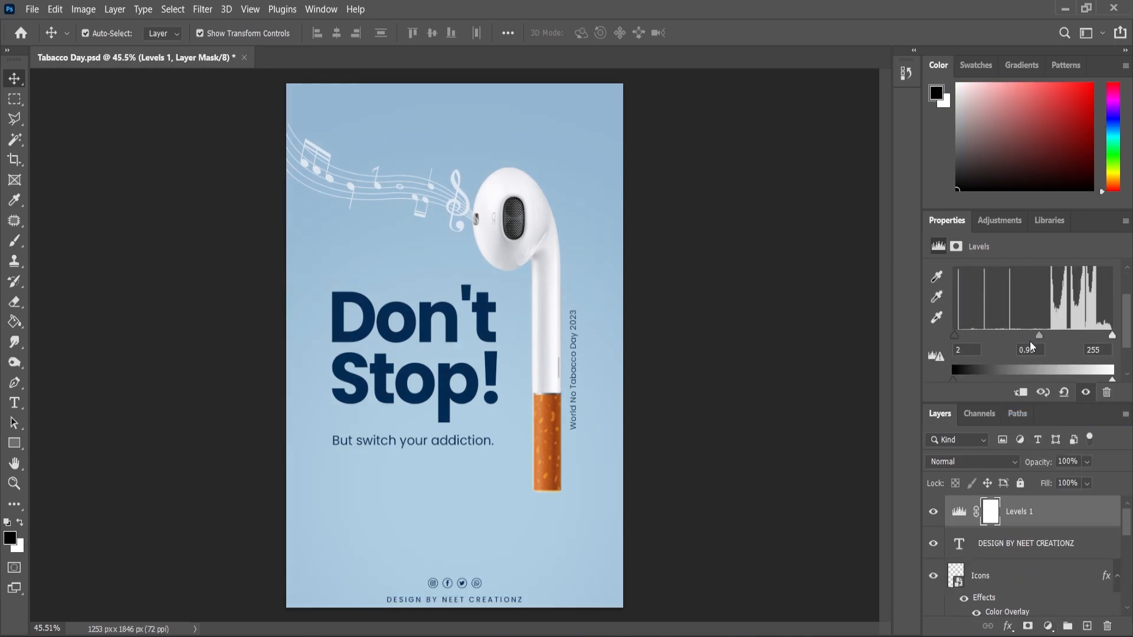
drag(1112, 335, 1104, 337)
click(937, 516)
click(937, 516)
scroll(561, 491, down, 1)
scroll(561, 492, up, 1)
scroll(561, 492, down, 1)
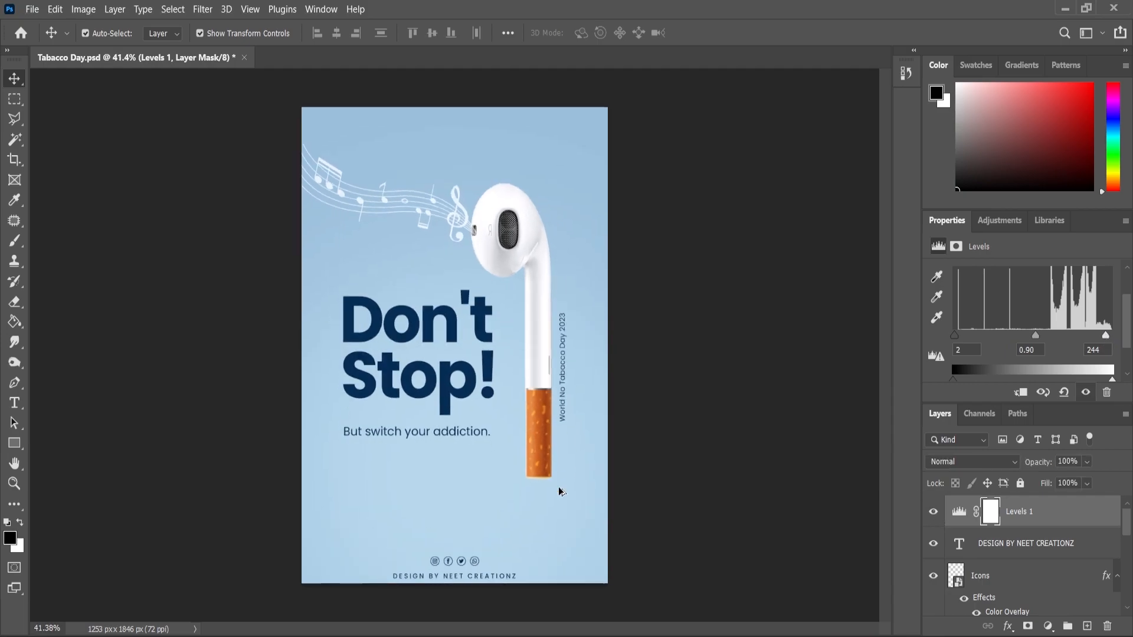